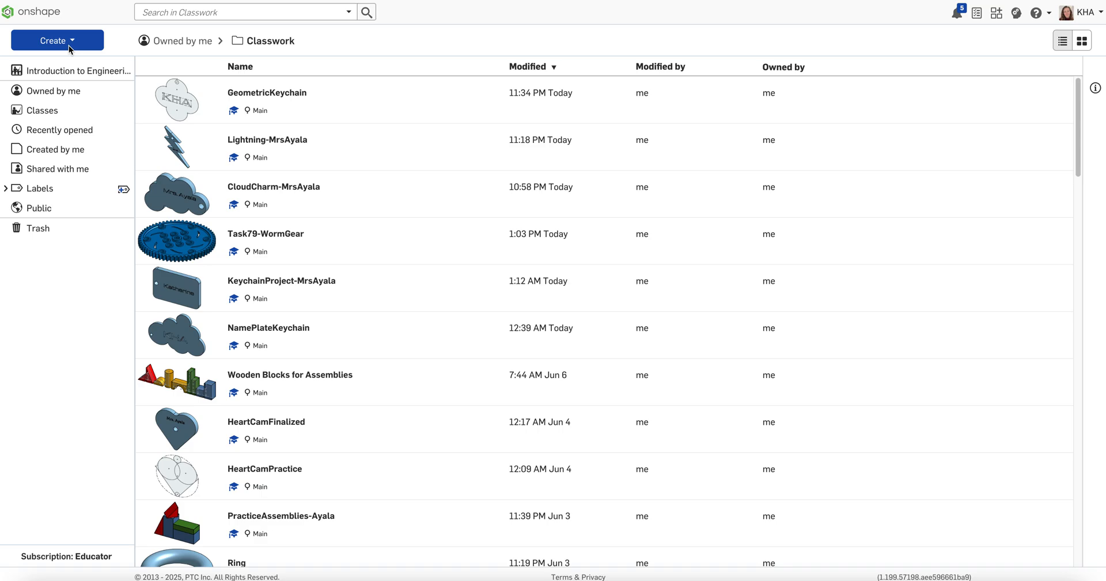
# - Create a new document in the Classwork folder, named Keychain2 followed by a hyphen and the owner's surname
pyautogui.click(68, 41)
pyautogui.click(63, 62)
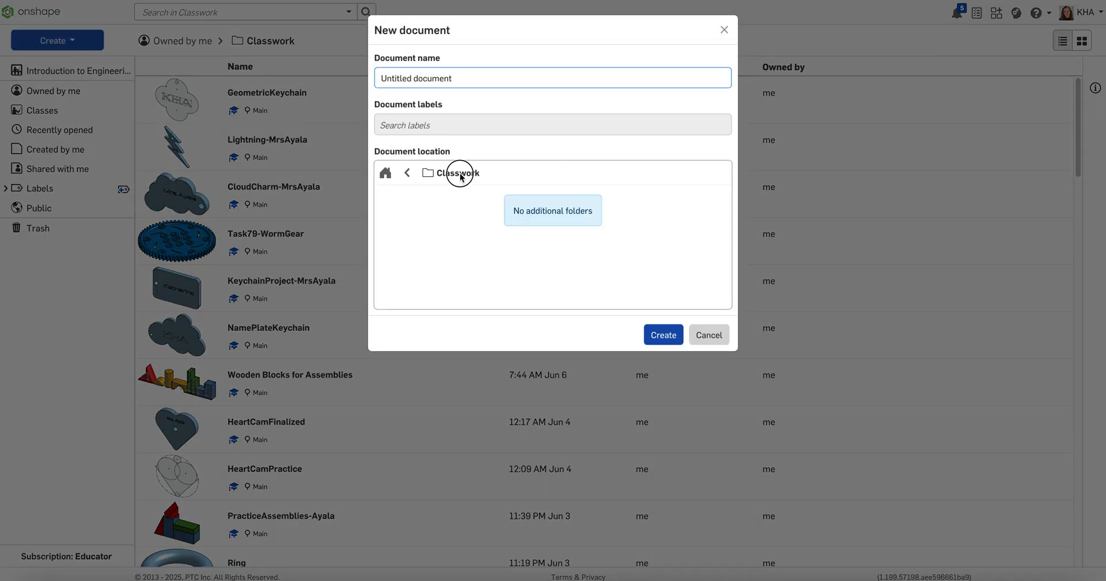
pyautogui.doubleClick(459, 174)
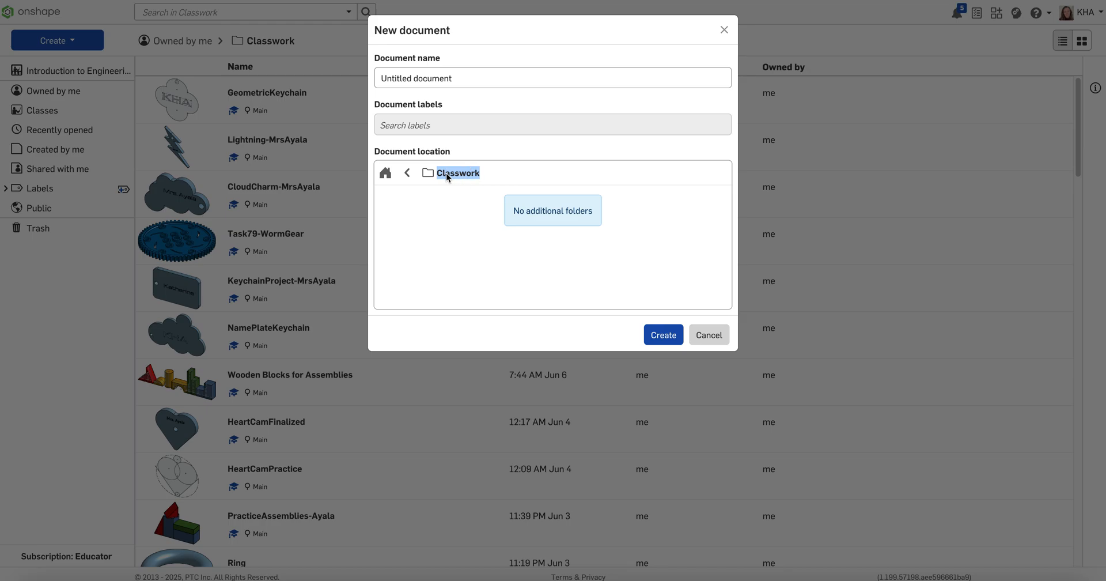
pyautogui.click(457, 77)
pyautogui.tripleClick(457, 76)
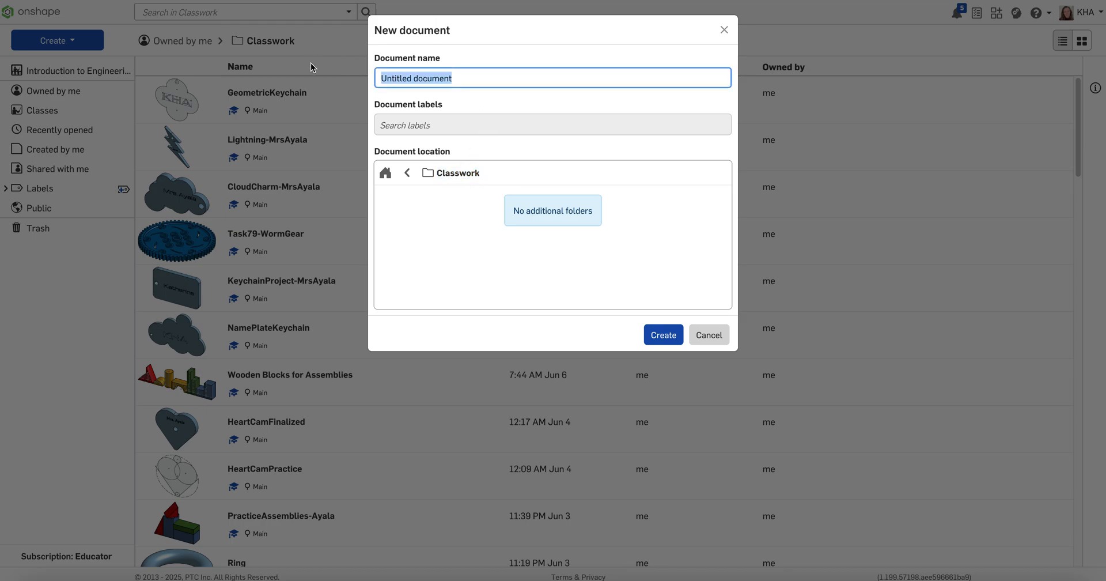
pyautogui.write('Keychai')
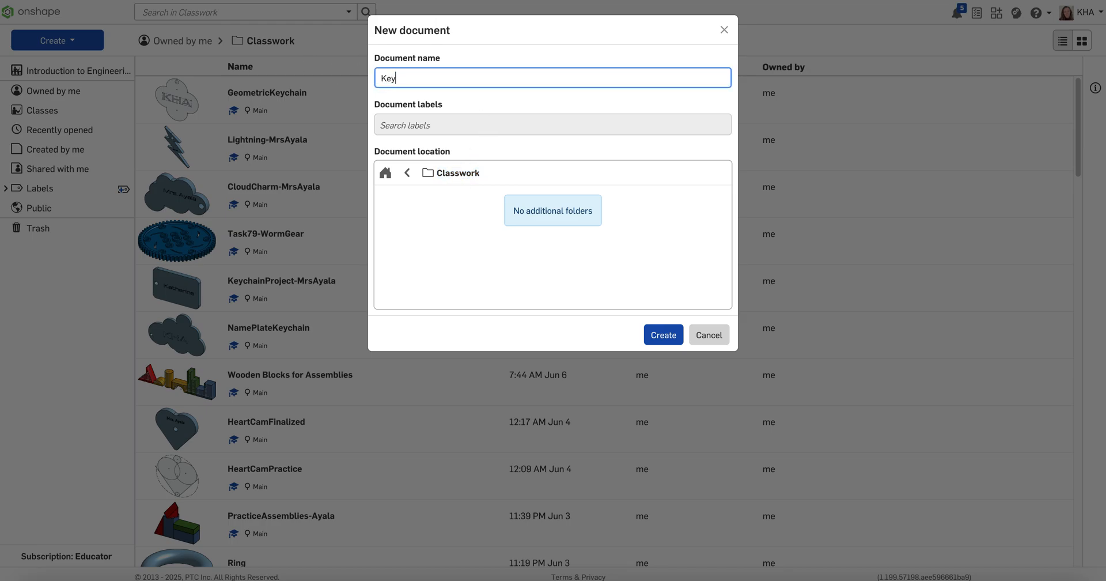
pyautogui.write('n2-Ayala')
pyautogui.click(667, 339)
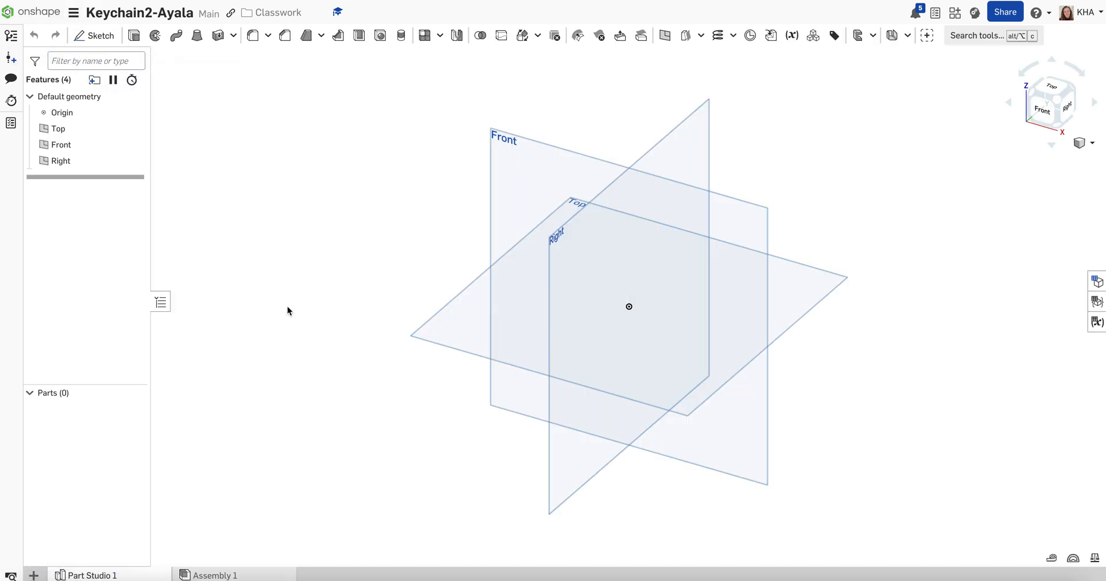
# - Start a sketch on the Front plane, face it head-on, and check the Design a Keychain assignment page for example shapes
pyautogui.click(97, 36)
pyautogui.click(520, 175)
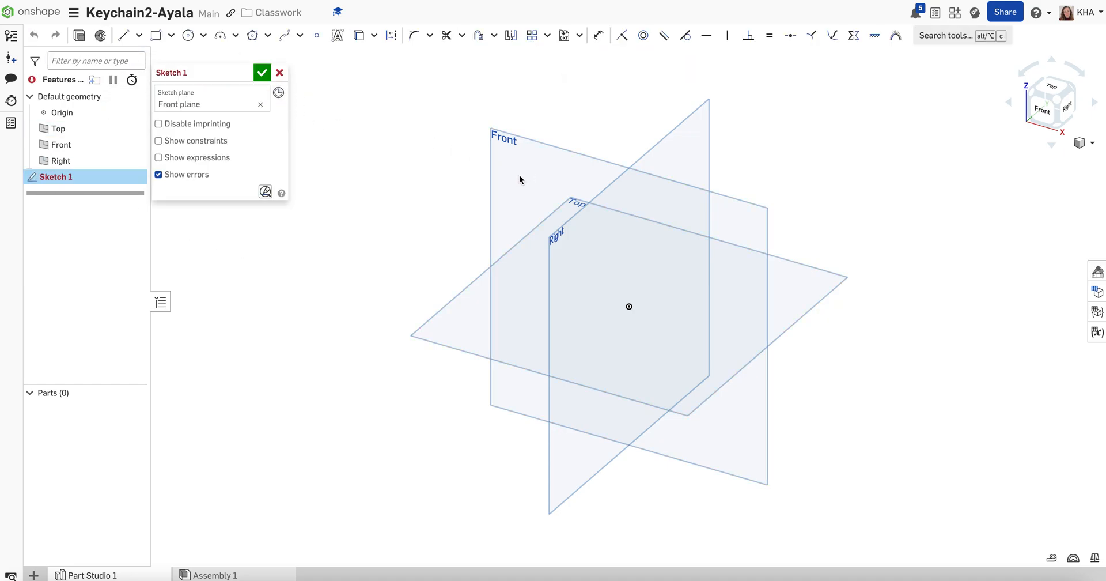
pyautogui.click(1042, 116)
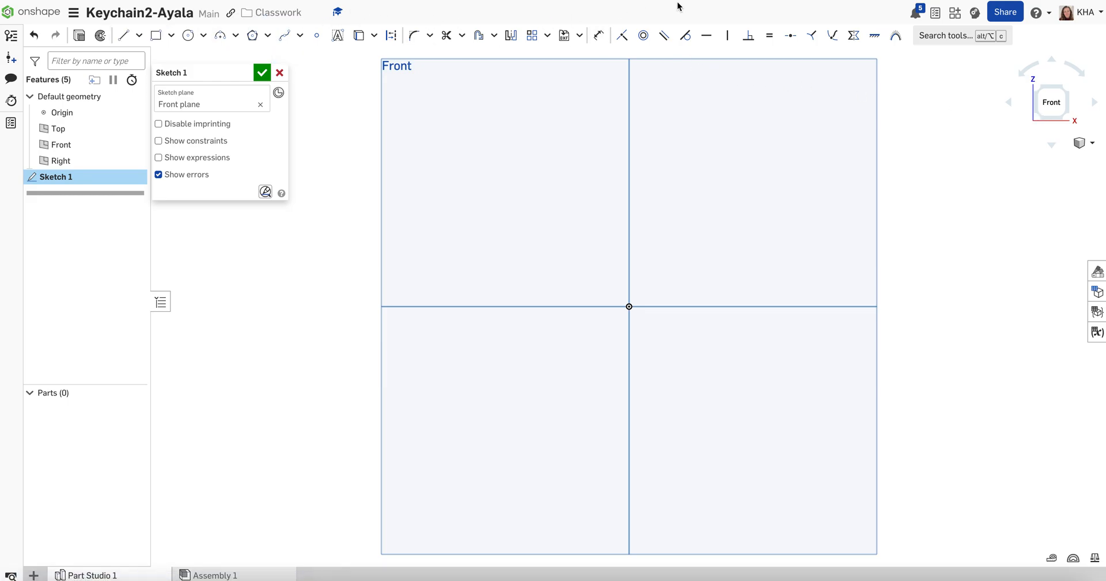
pyautogui.click(829, 1)
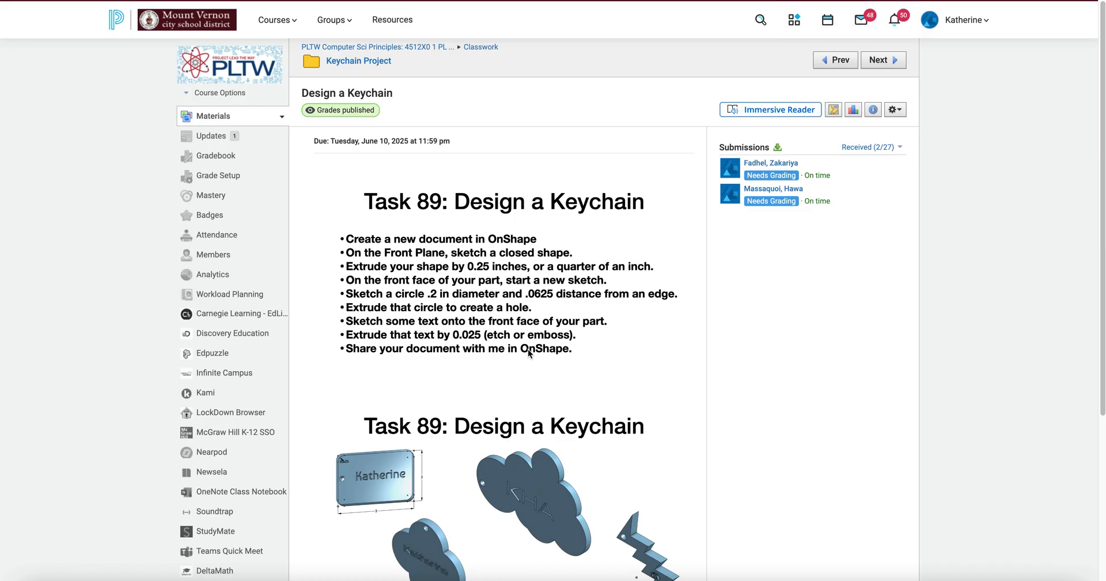
pyautogui.scroll(-4, 502, 378)
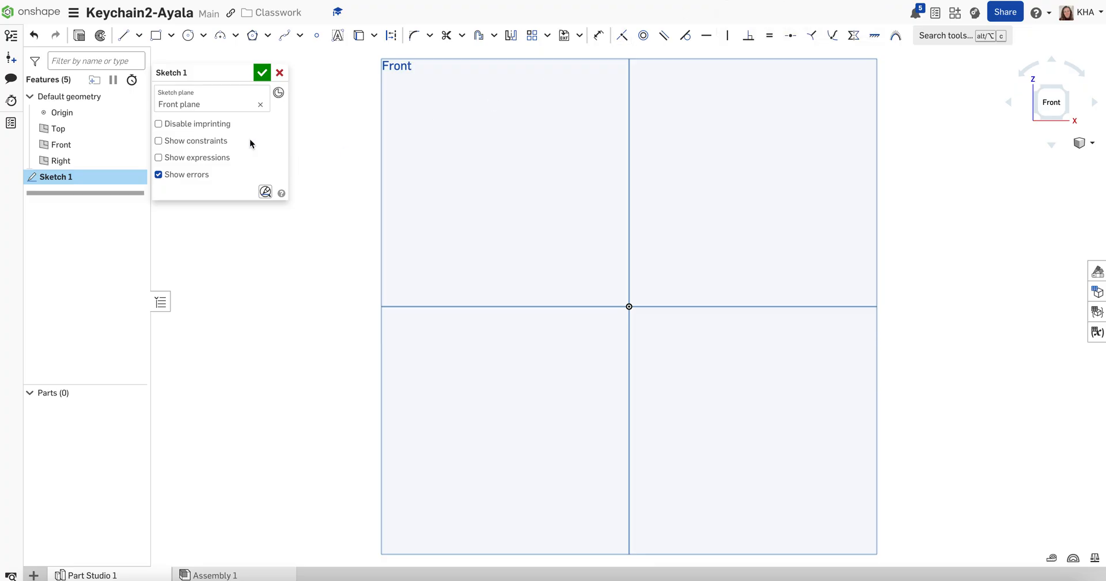
# - Sketch two circles centred on the vertical axis and touching at the origin, about 1.57 in diameter above and 1.74 in below
pyautogui.click(187, 36)
pyautogui.scroll(2, 629, 244)
pyautogui.scroll(1, 629, 244)
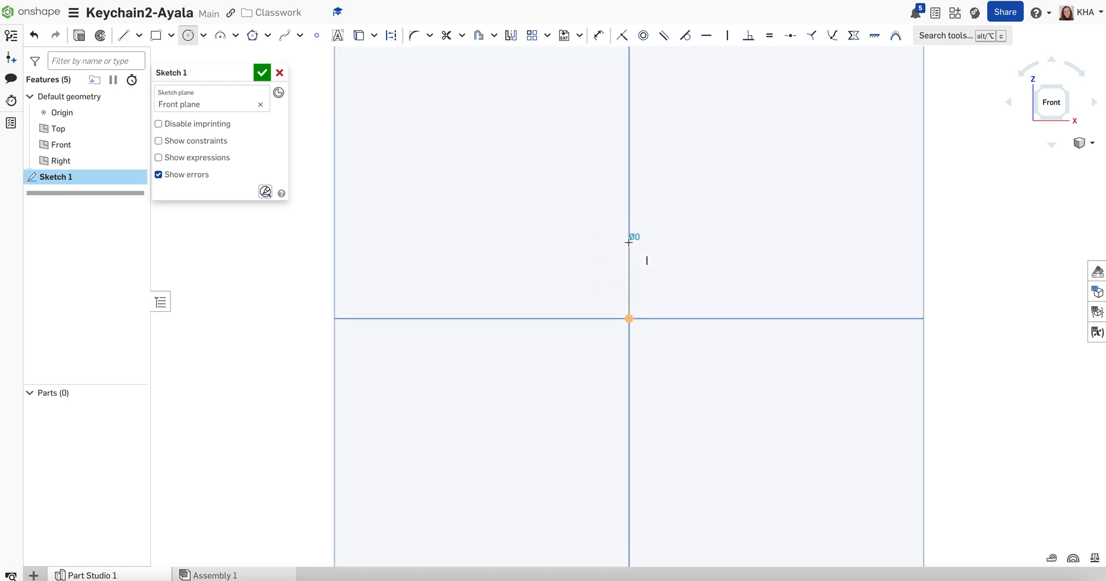
pyautogui.click(629, 242)
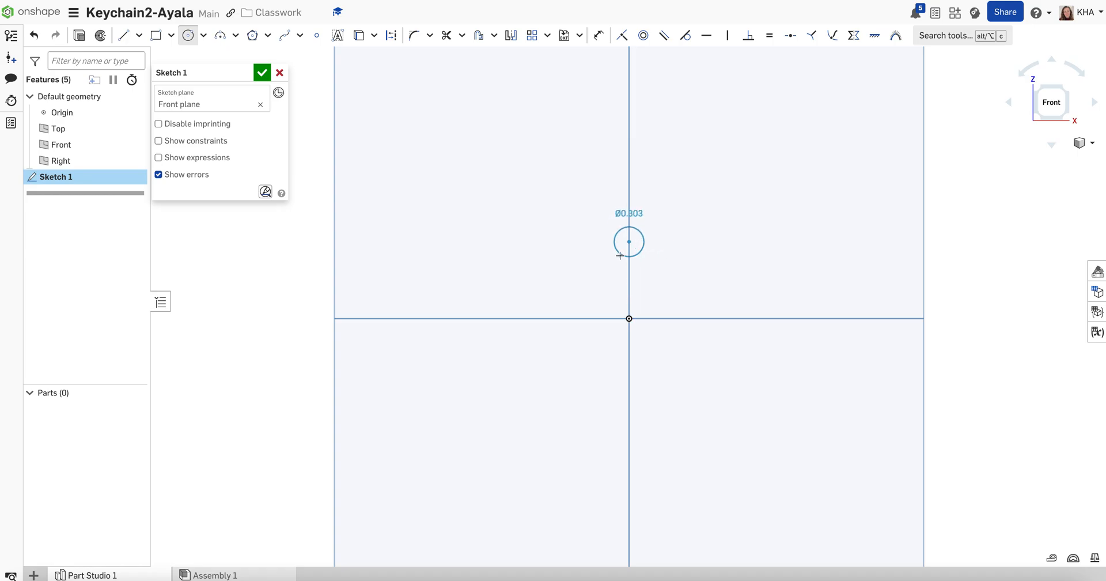
pyautogui.click(628, 317)
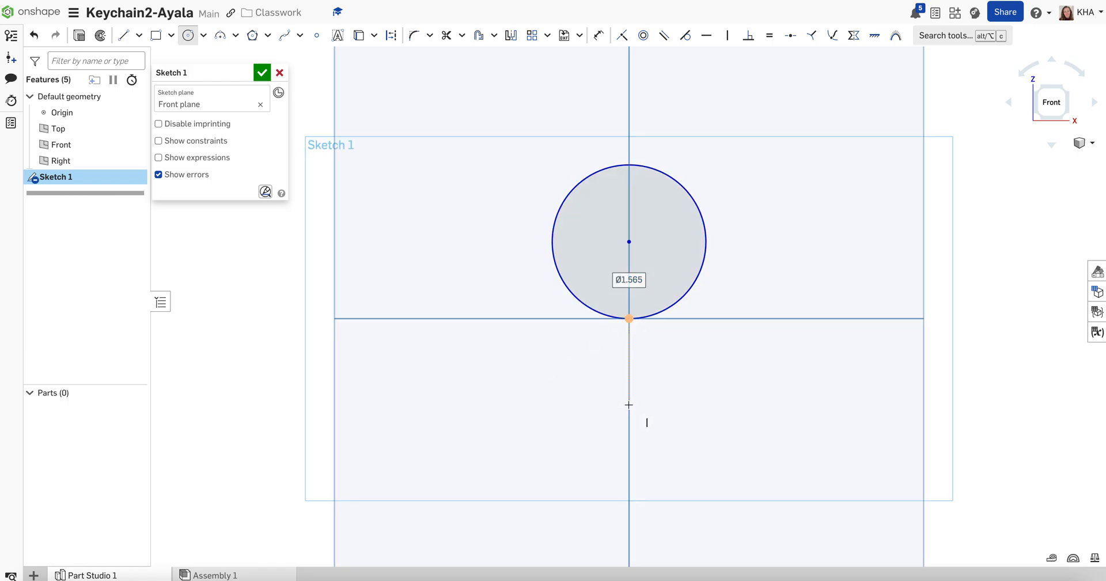
pyautogui.click(628, 404)
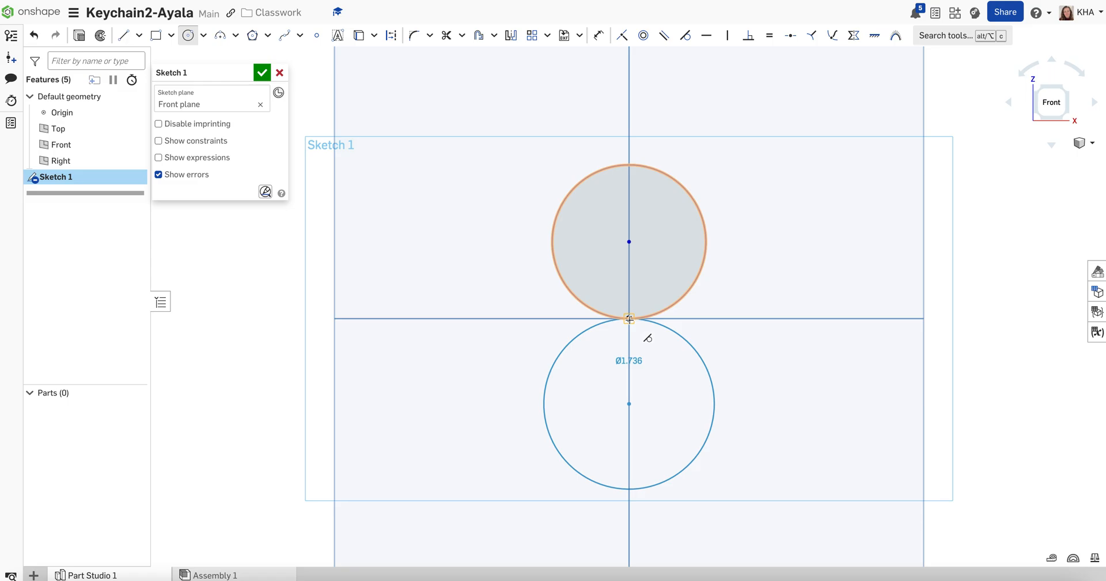
pyautogui.scroll(2, 629, 318)
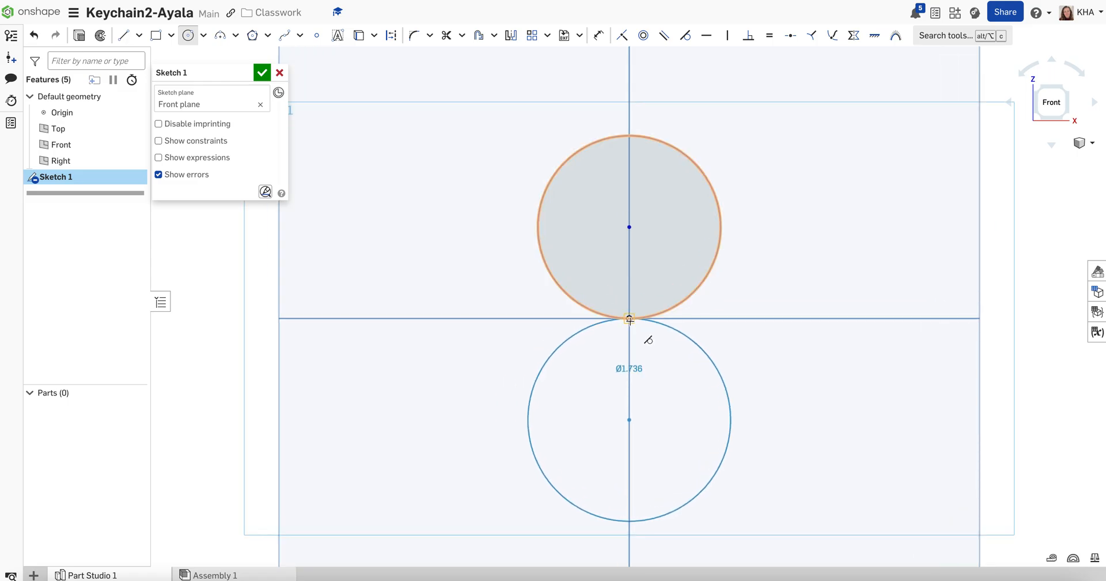
pyautogui.click(629, 319)
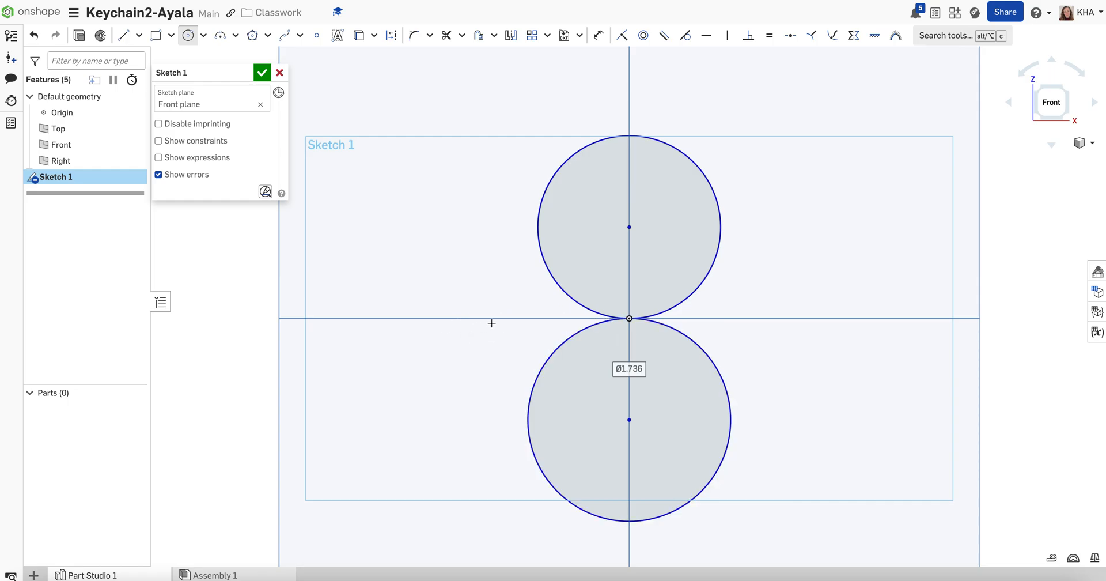
# - Sketch two circles centred on the horizontal axis and meeting at the origin, about 2.05 in diameter left and 2.67 in right
pyautogui.click(509, 319)
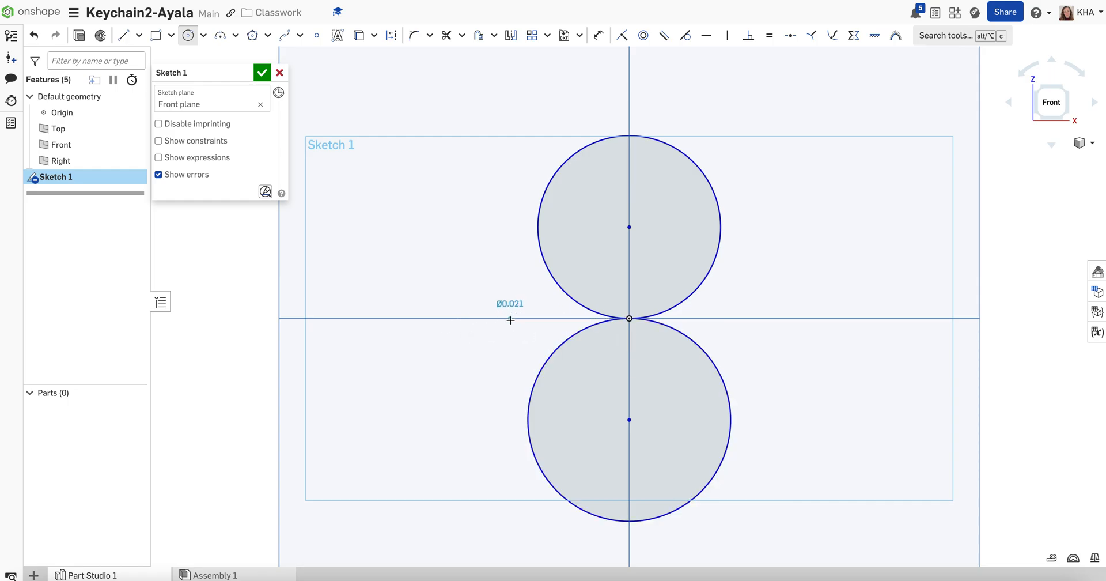
pyautogui.click(626, 323)
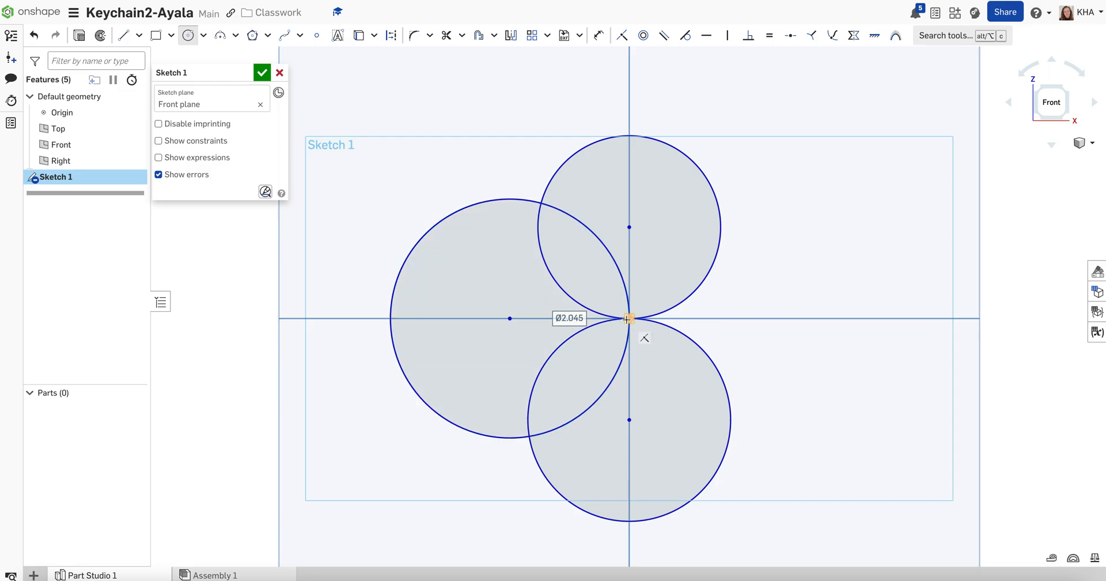
pyautogui.click(785, 318)
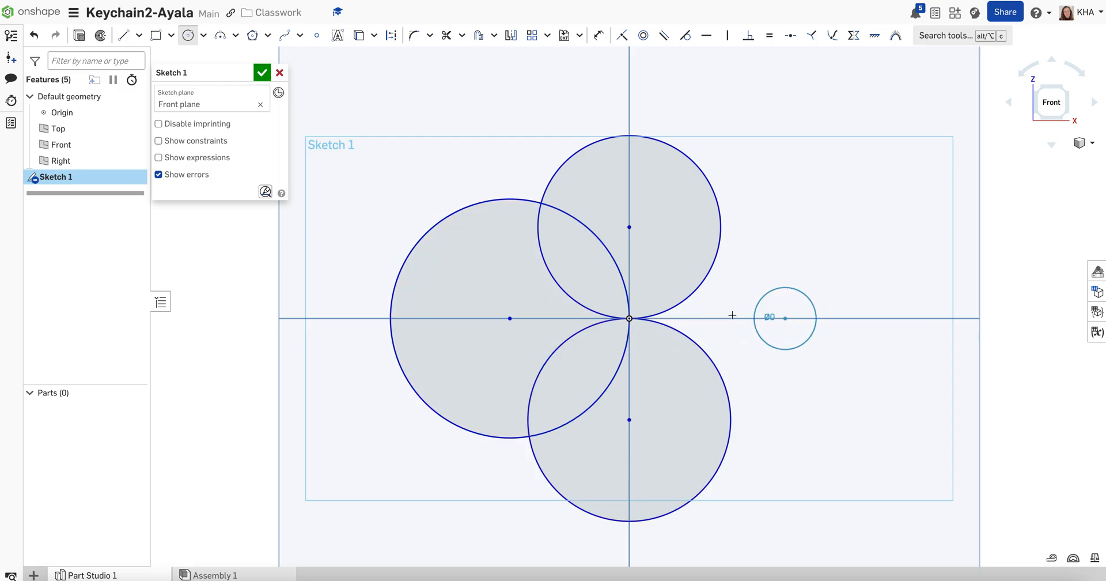
pyautogui.click(630, 318)
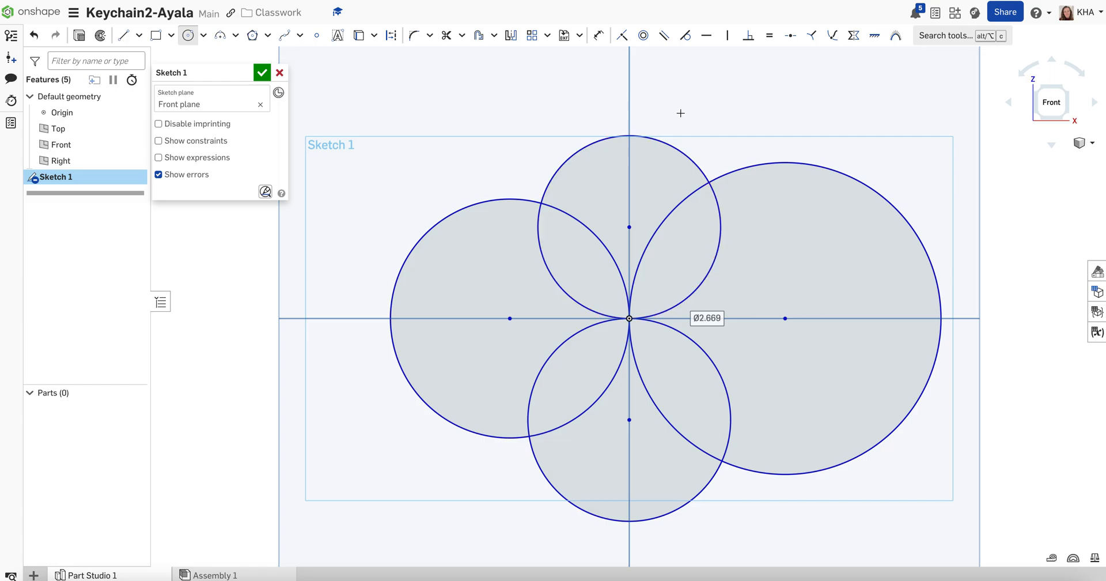
# - Dimension the upper and left circles to a diameter of 1.5 in each
pyautogui.click(598, 36)
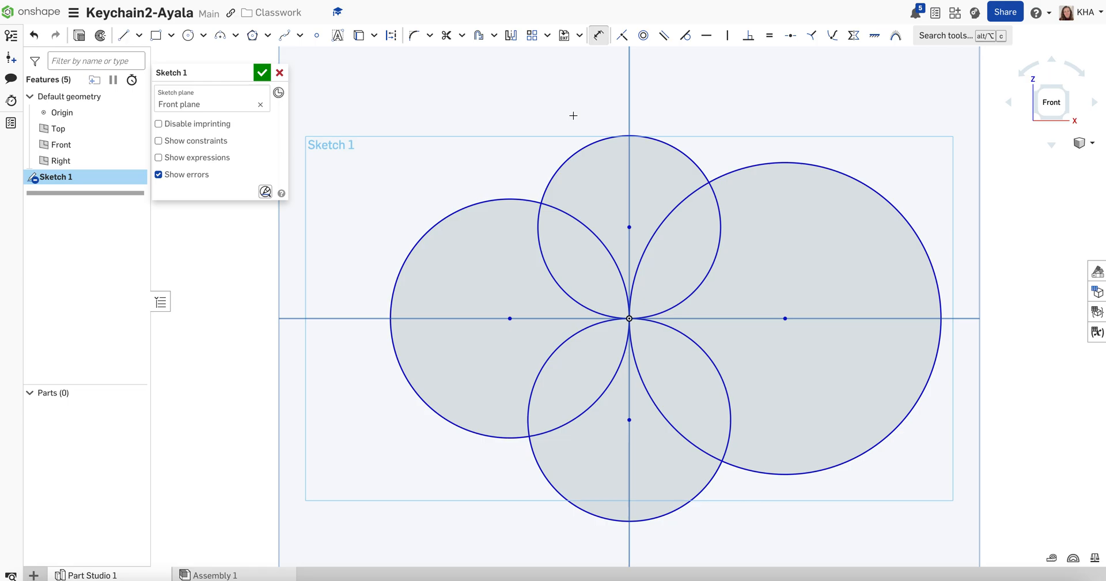
pyautogui.click(586, 147)
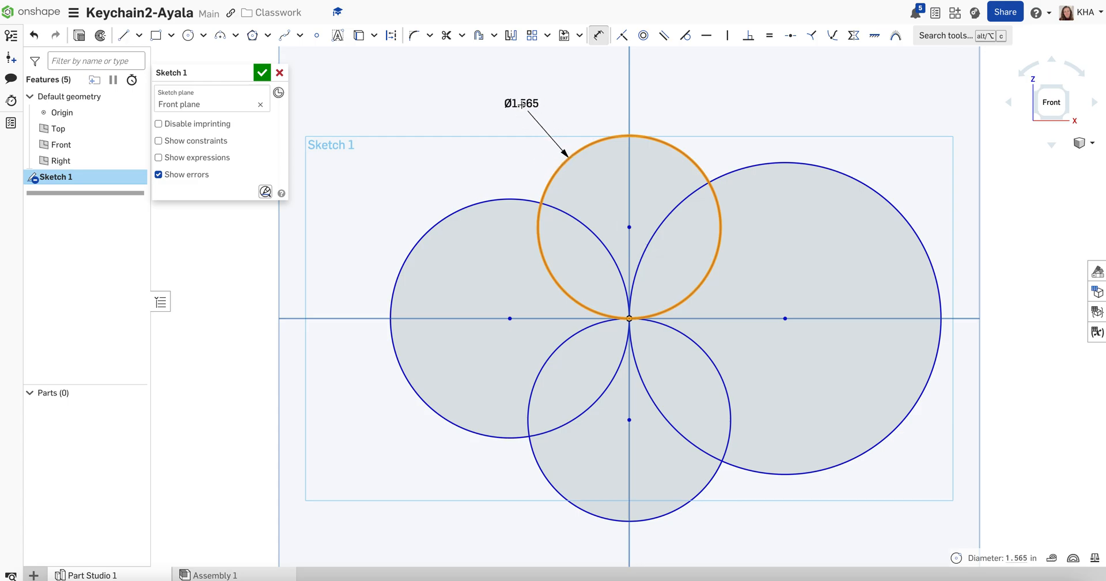
pyautogui.click(520, 109)
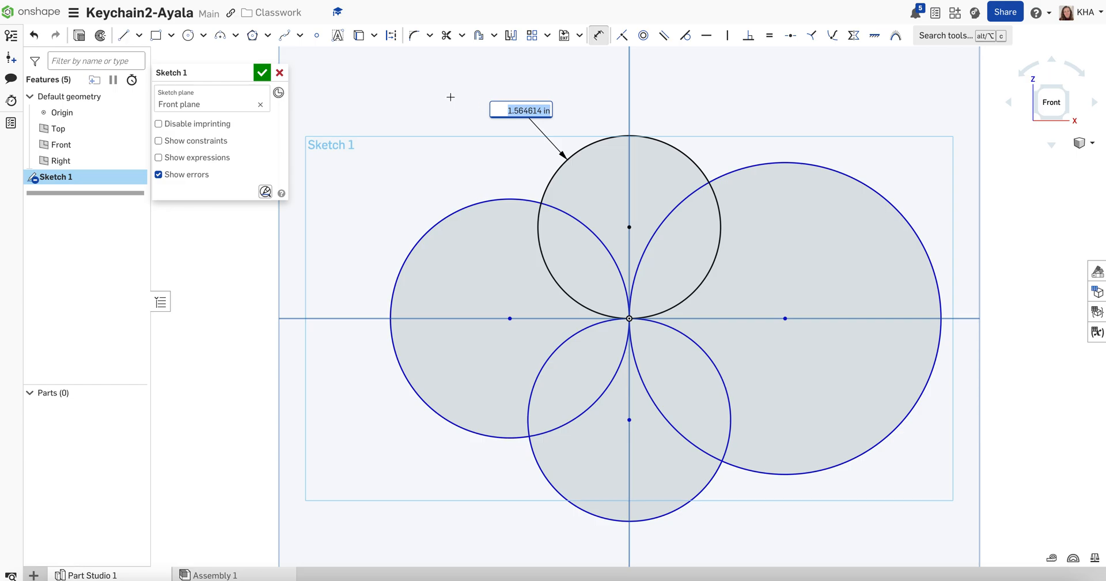
pyautogui.write('1.5')
pyautogui.press('Escape')
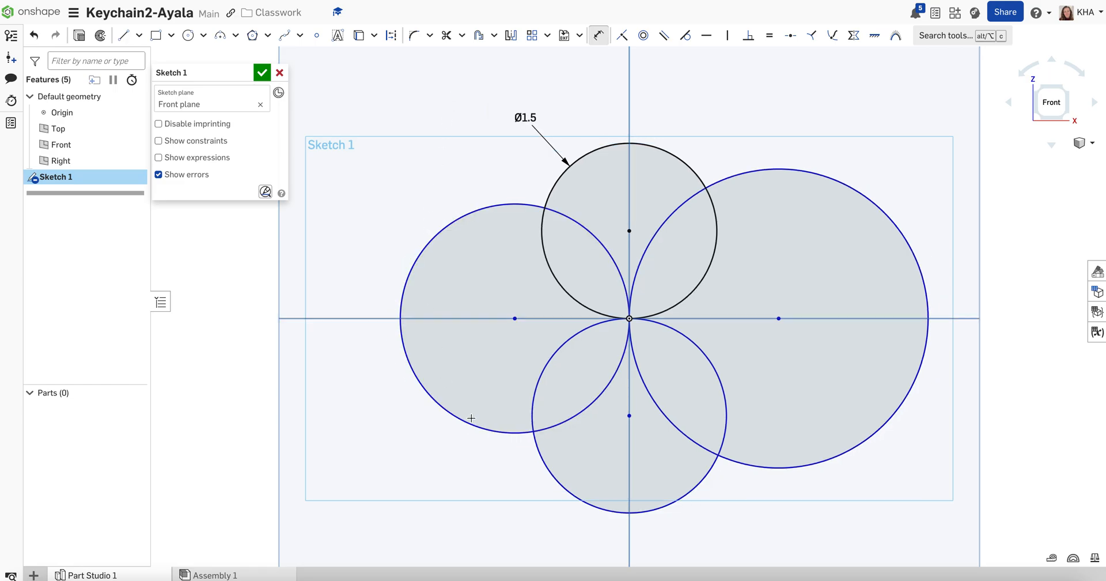
pyautogui.click(435, 236)
pyautogui.click(424, 157)
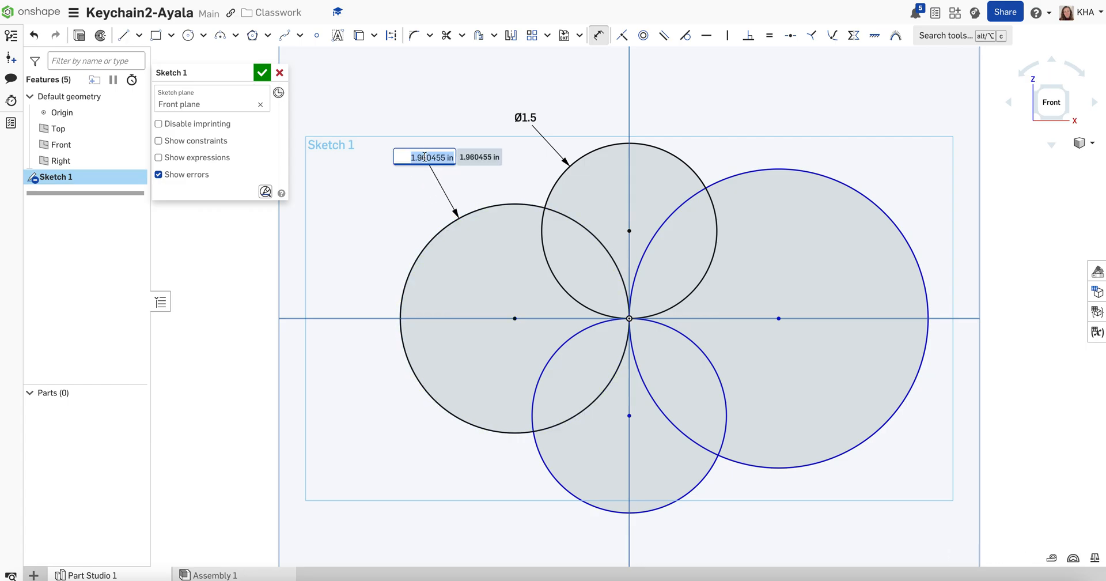
pyautogui.write('1.5')
pyautogui.press('Return')
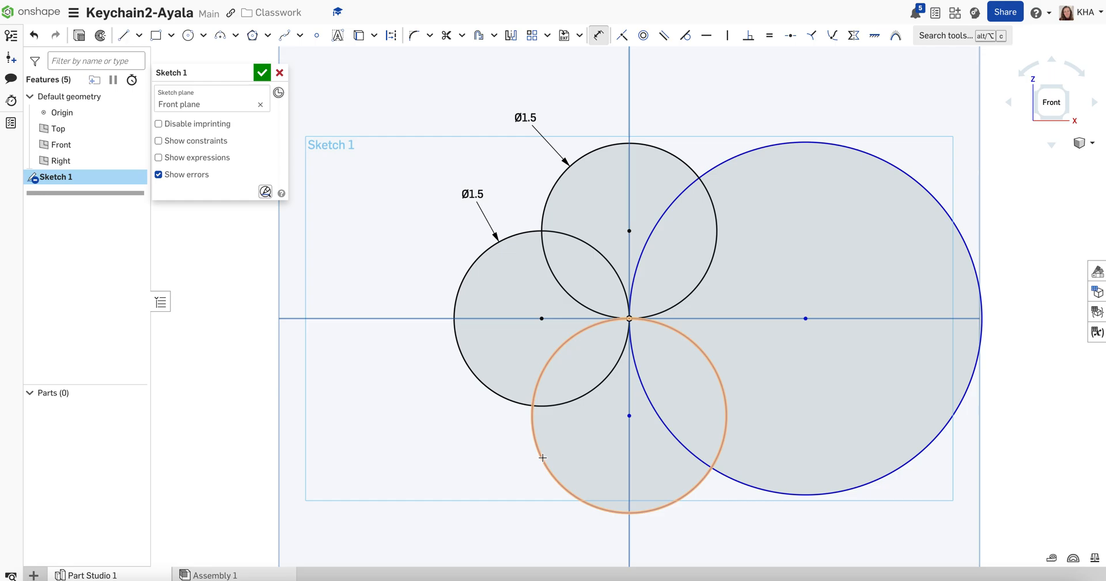
# - Dimension the lower and right circles to a diameter of 1.5 in each
pyautogui.click(599, 35)
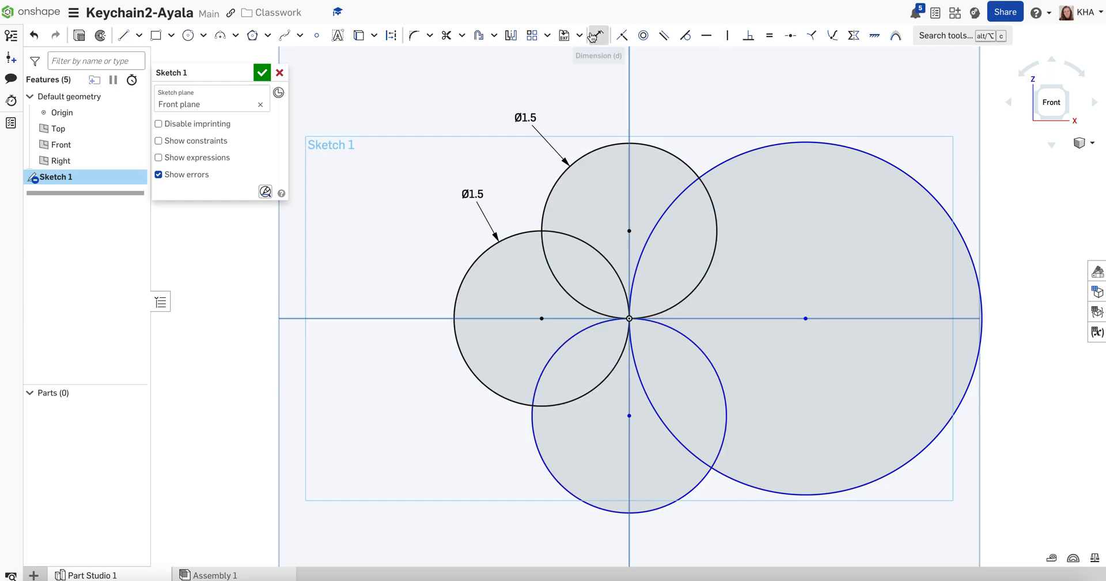
pyautogui.click(598, 35)
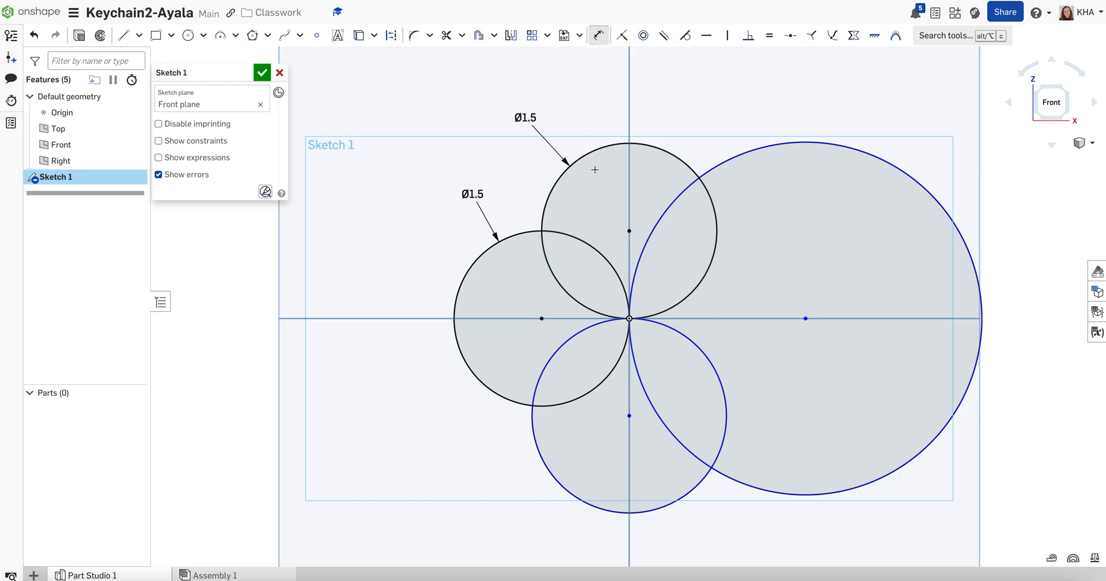
pyautogui.click(534, 437)
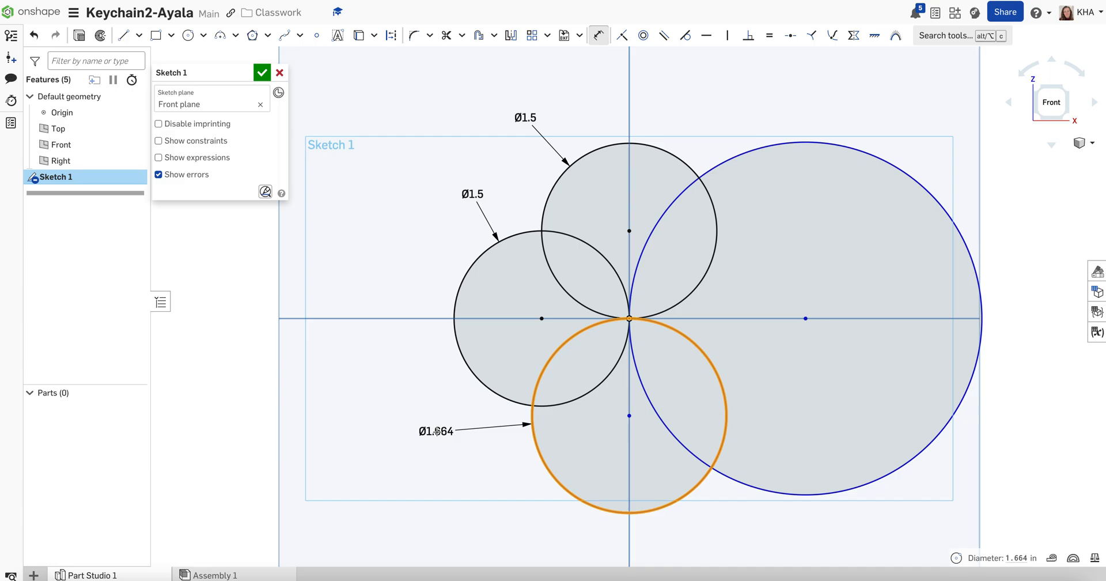
pyautogui.click(436, 432)
pyautogui.write('1.5')
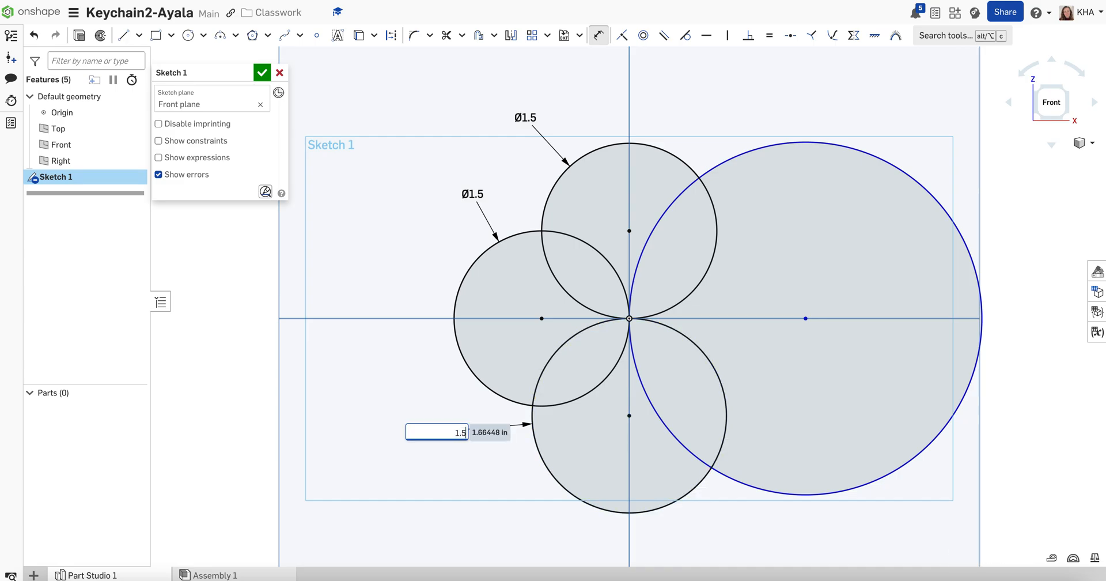
pyautogui.press('Return')
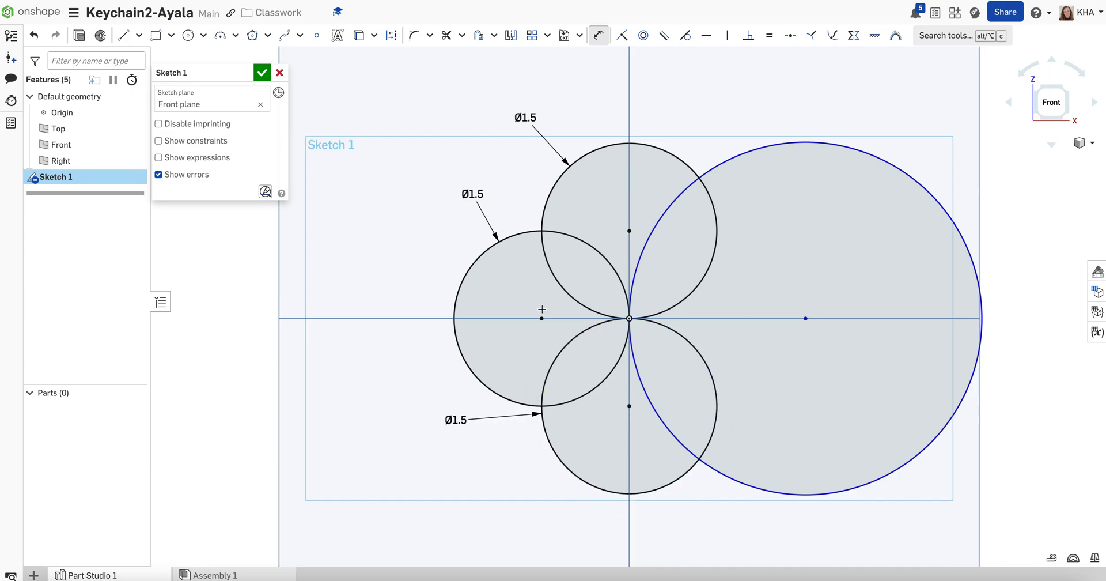
pyautogui.click(747, 152)
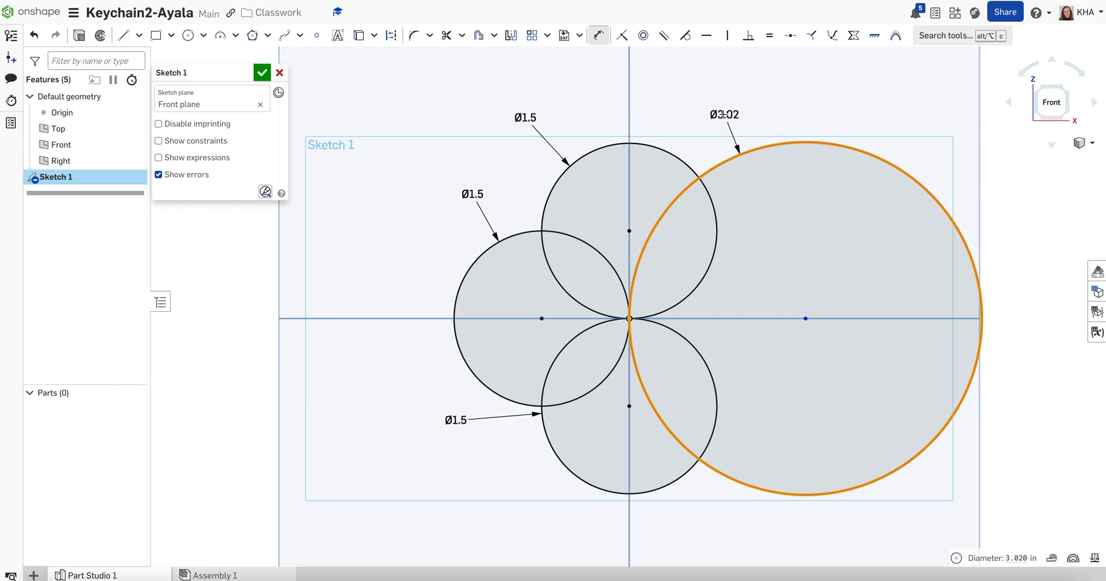
pyautogui.click(723, 114)
pyautogui.write('1.5')
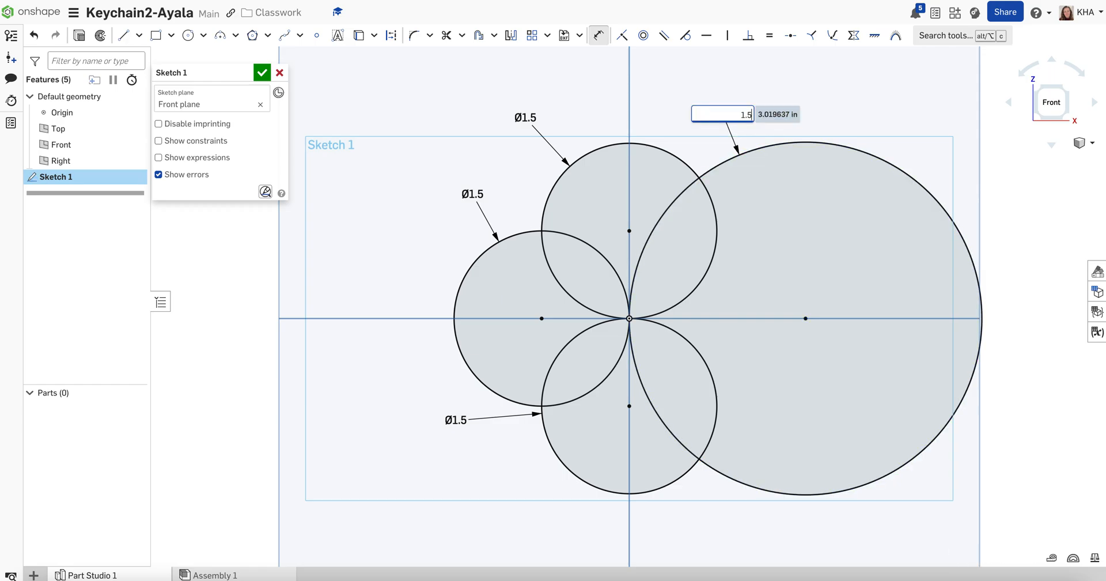
pyautogui.press('Return')
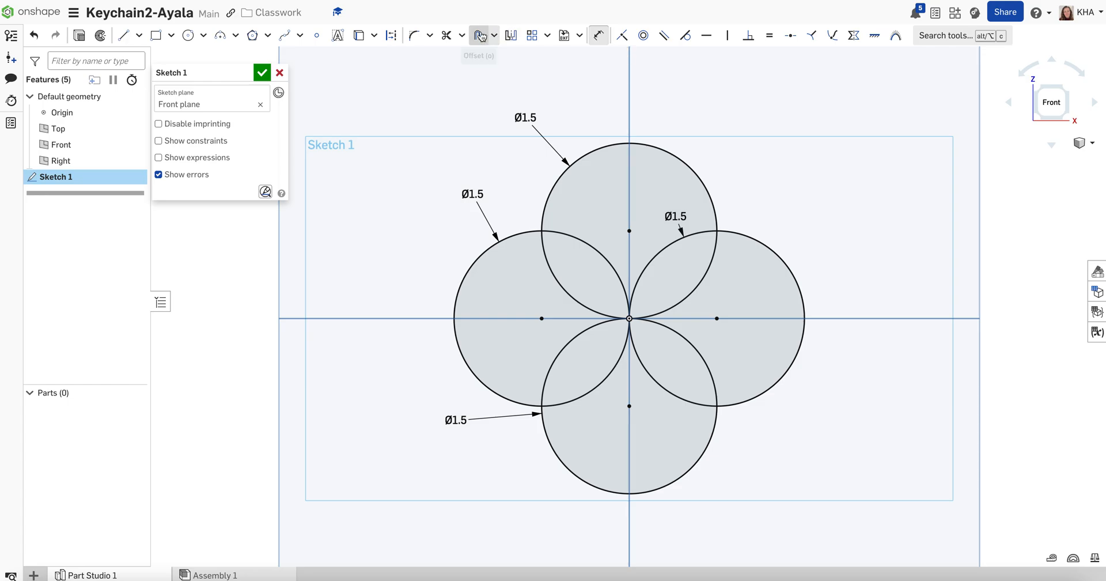
# - Trim away the inner arcs where the four circles overlap, leaving only the outer four-lobed outline
pyautogui.click(449, 37)
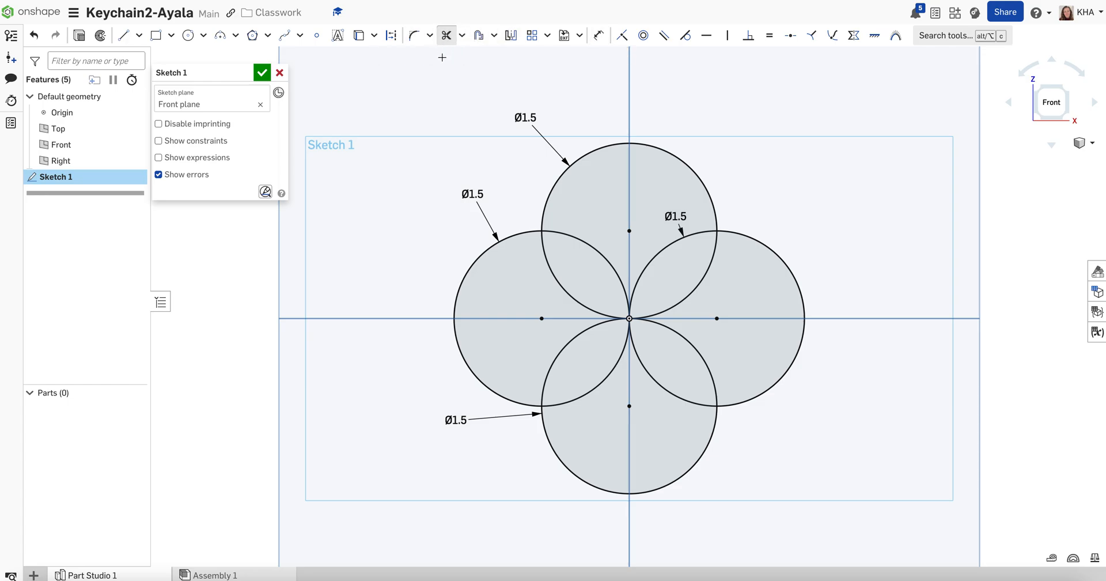
pyautogui.click(563, 293)
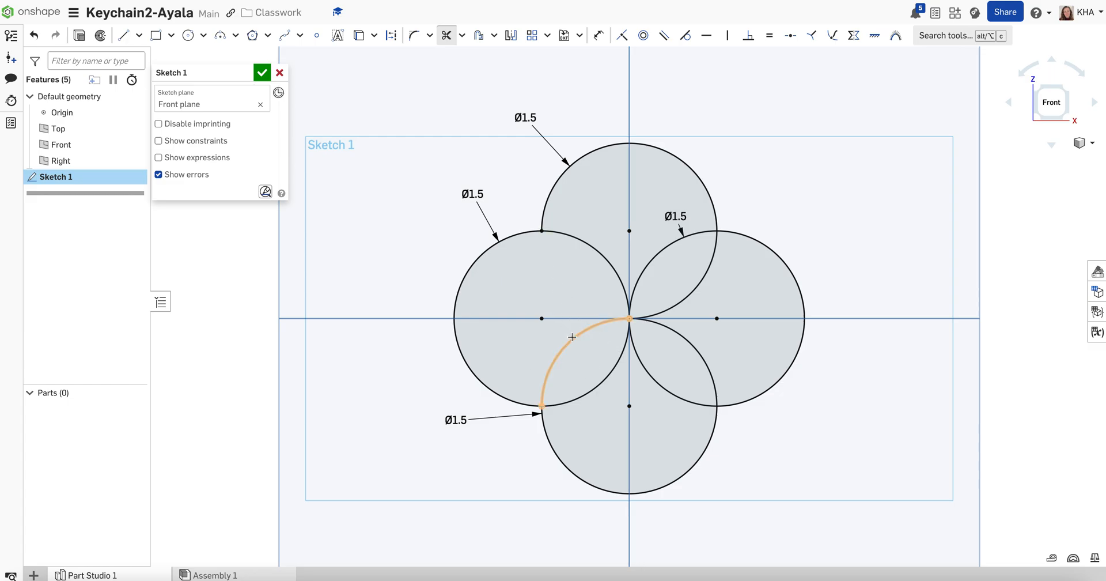
pyautogui.click(603, 386)
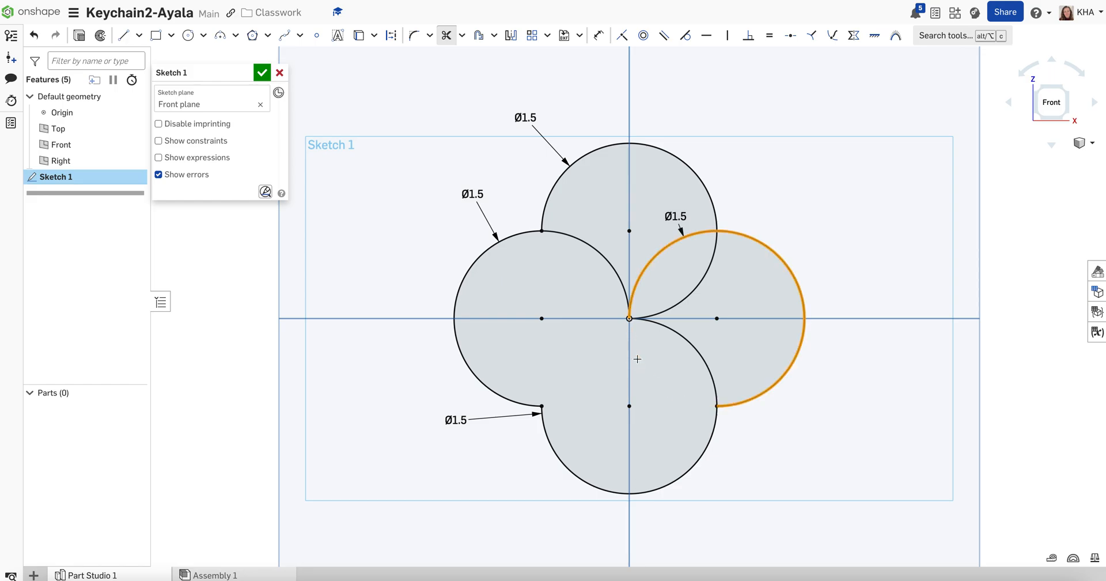
pyautogui.click(668, 330)
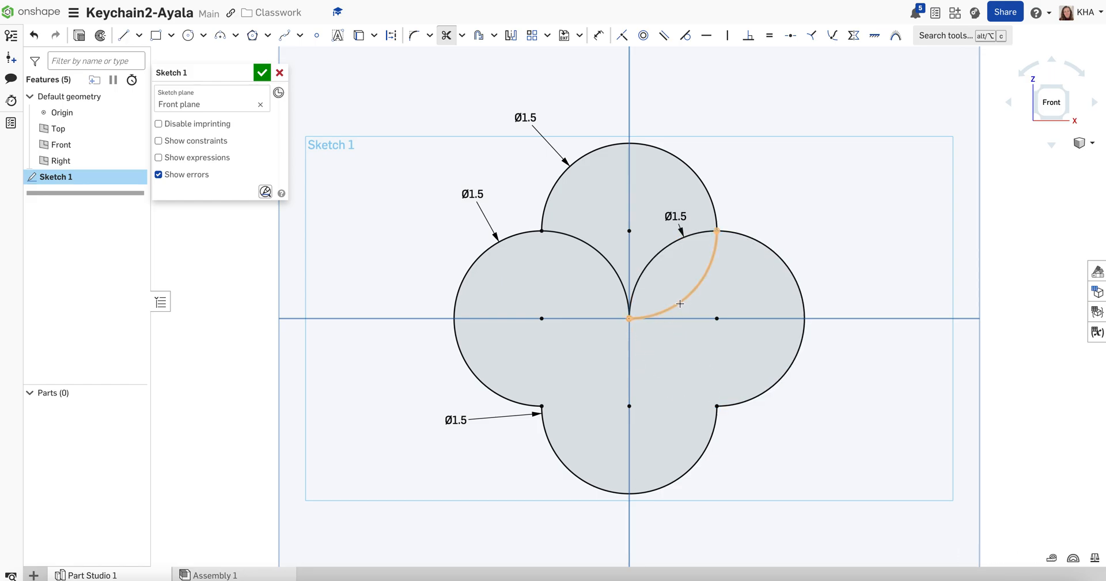
pyautogui.click(659, 252)
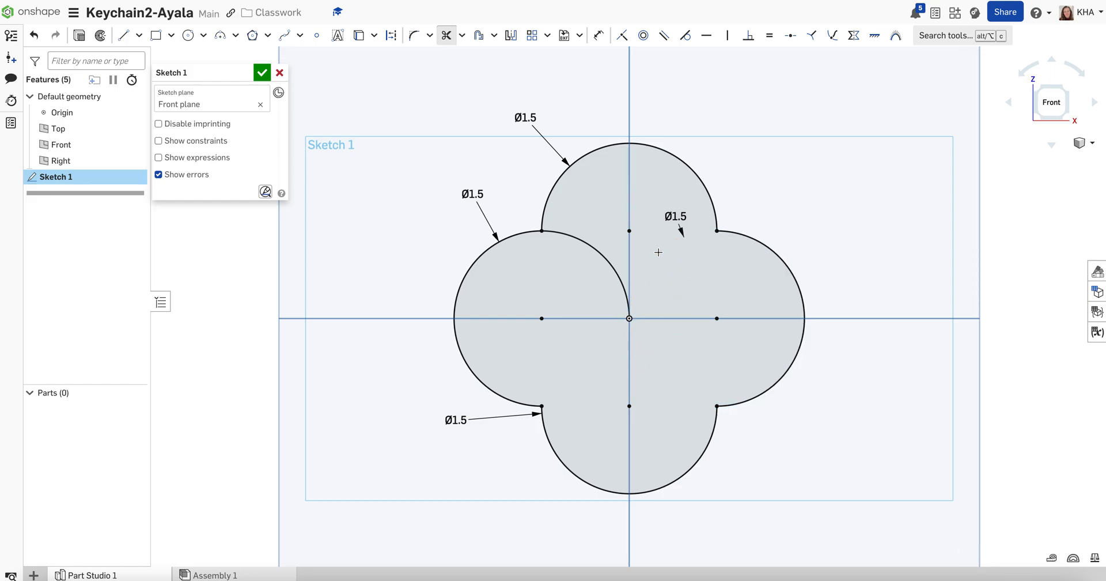
pyautogui.click(606, 258)
# - Sketch a 0.25 in diameter keyring hole on the vertical axis near the top of the upper lobe
pyautogui.click(187, 38)
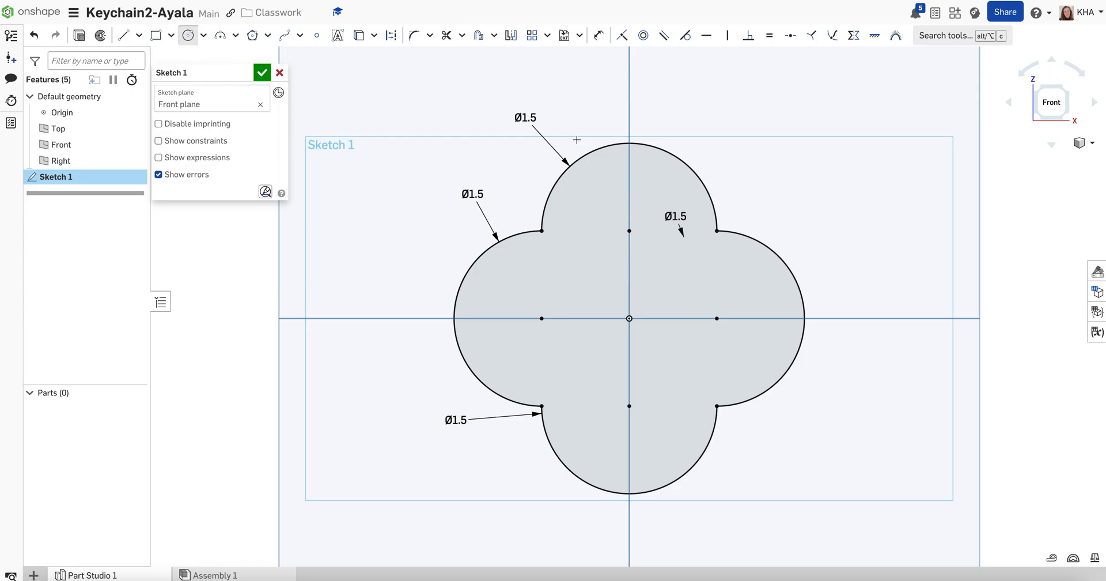
pyautogui.click(628, 174)
pyautogui.click(622, 156)
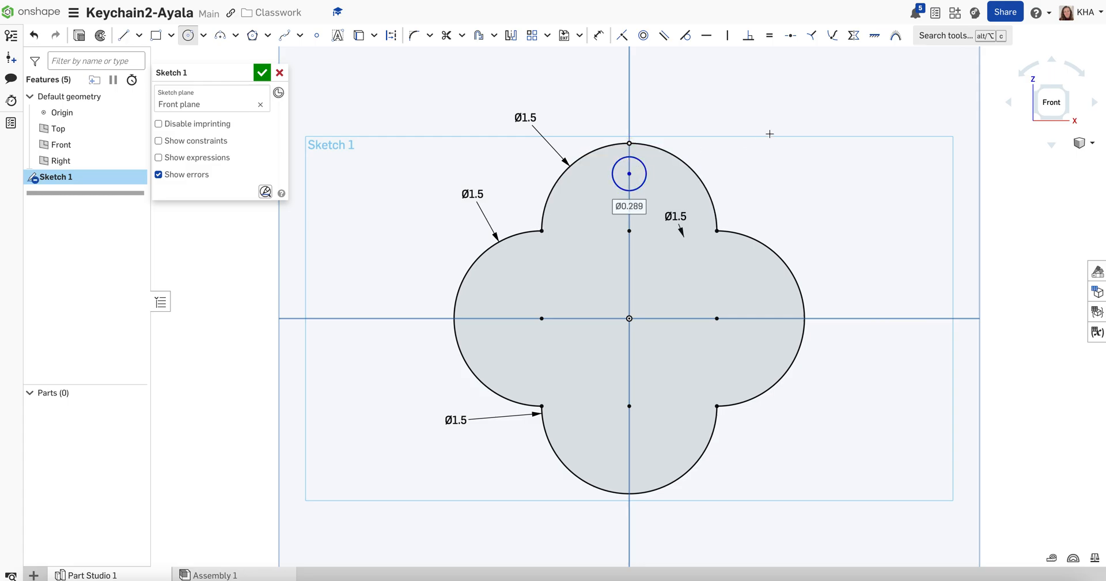
pyautogui.write('0.25')
pyautogui.press('Return')
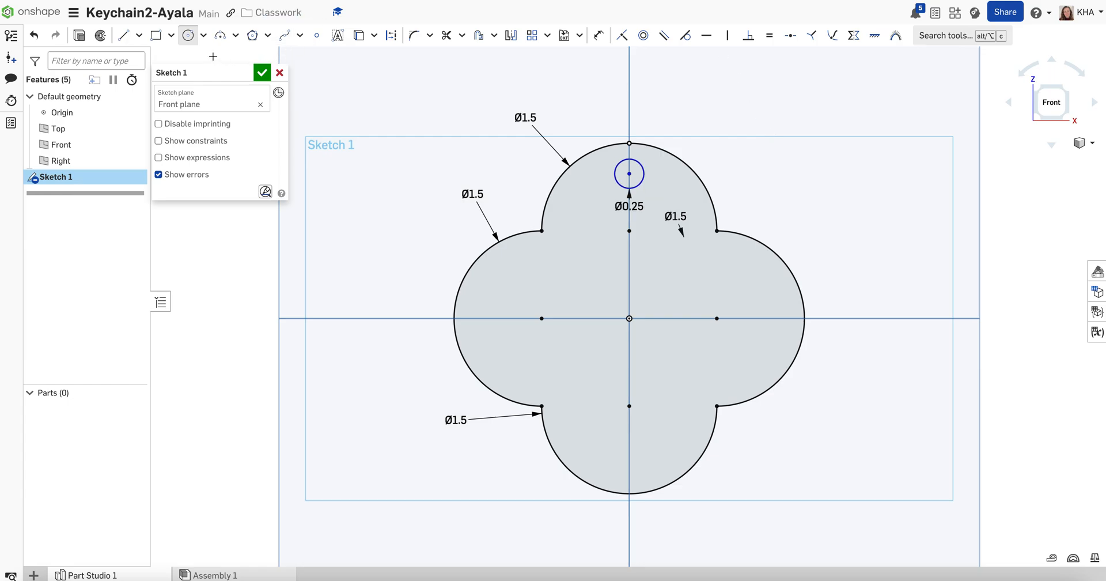
# - Dimension the gap between the small hole and the upper lobe's topmost point to 0.09 in and finish the sketch
pyautogui.click(599, 36)
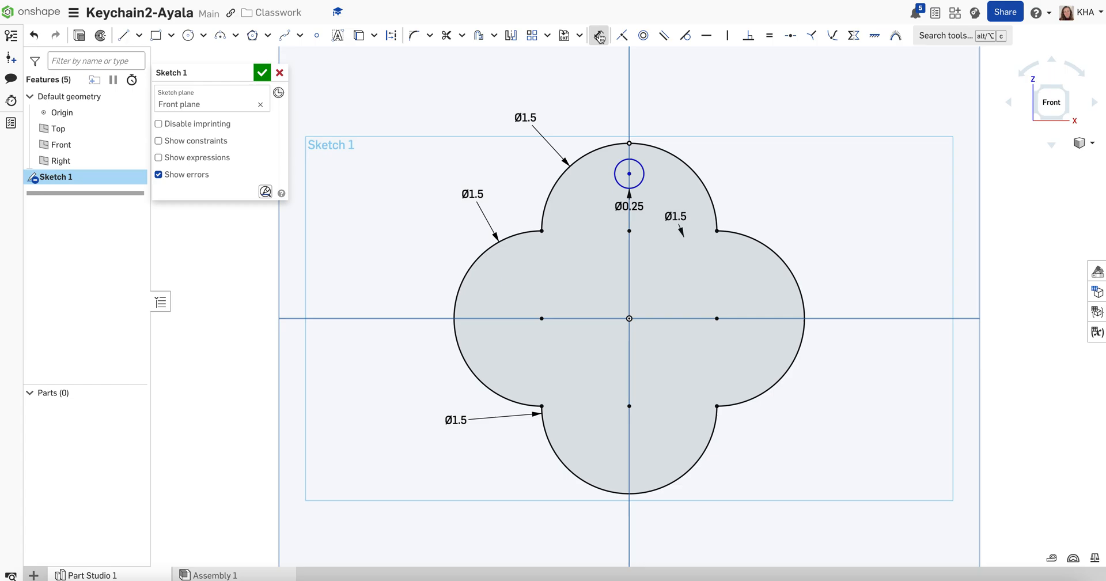
pyautogui.click(620, 163)
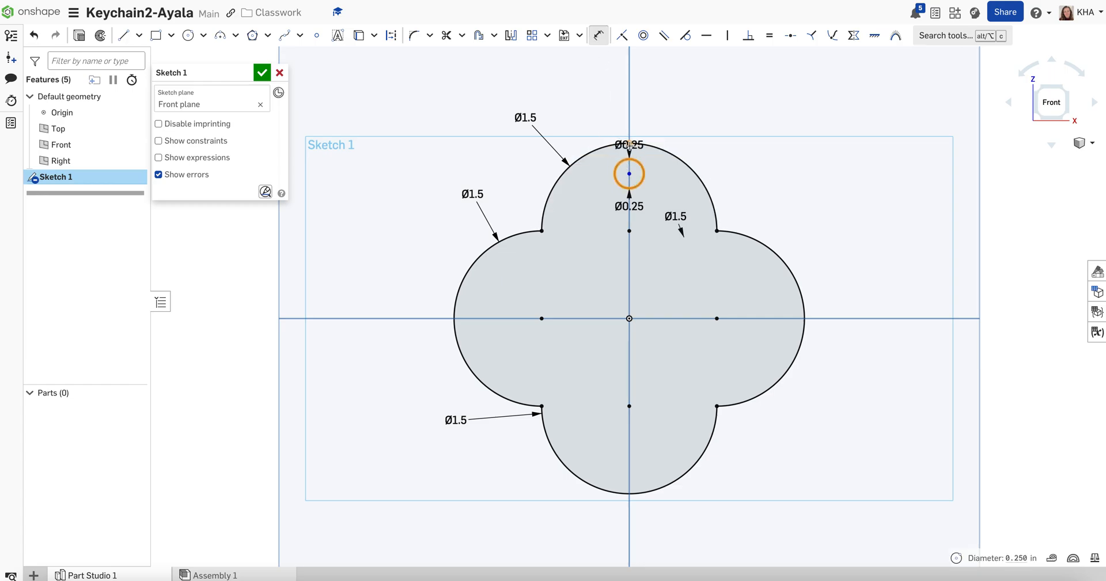
pyautogui.click(629, 143)
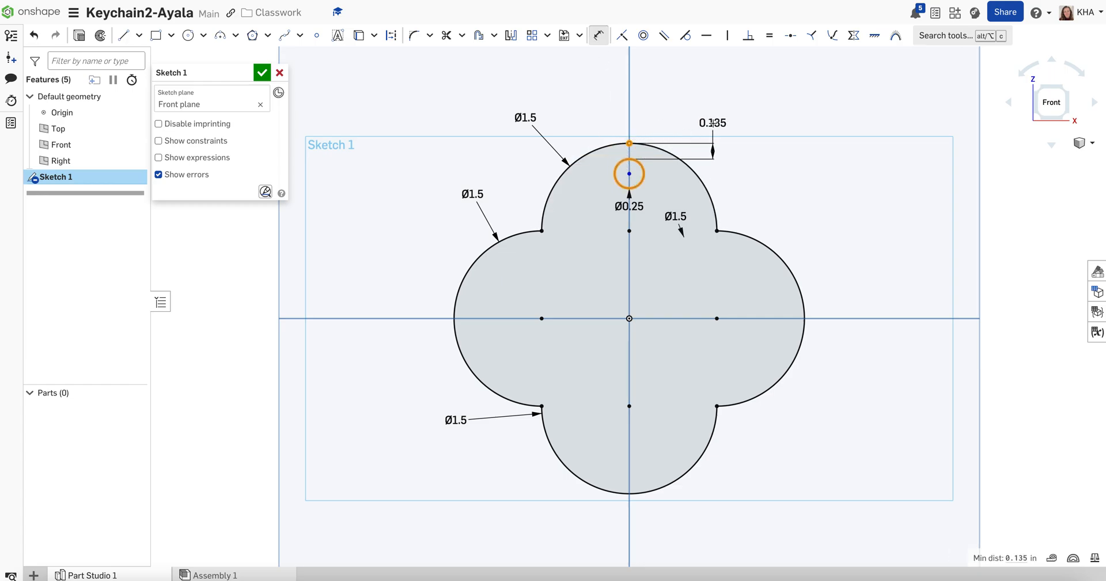
pyautogui.click(713, 123)
pyautogui.write('0')
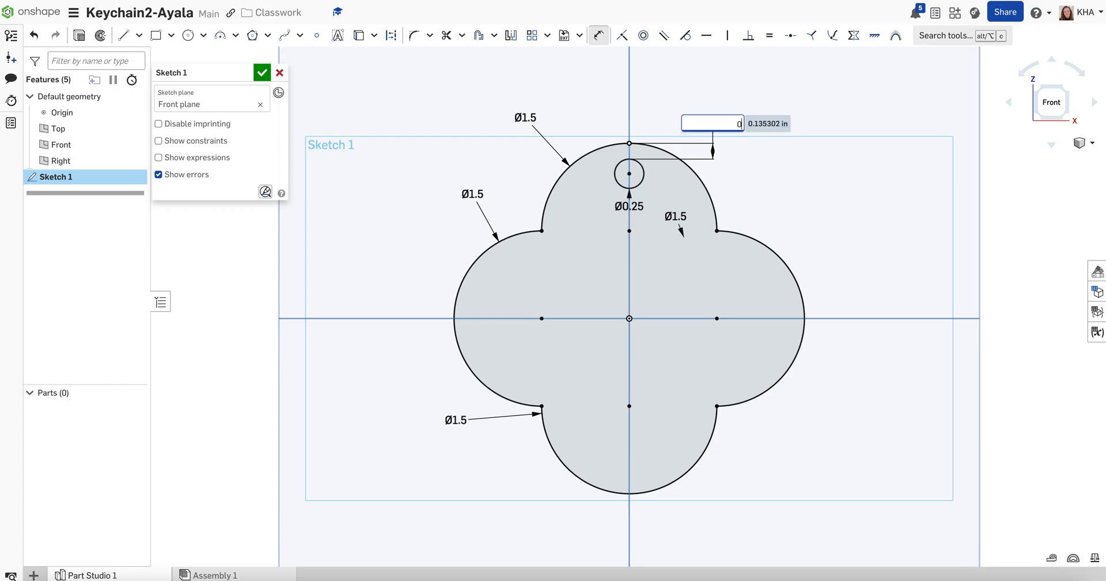
pyautogui.write('.09')
pyautogui.press('Return')
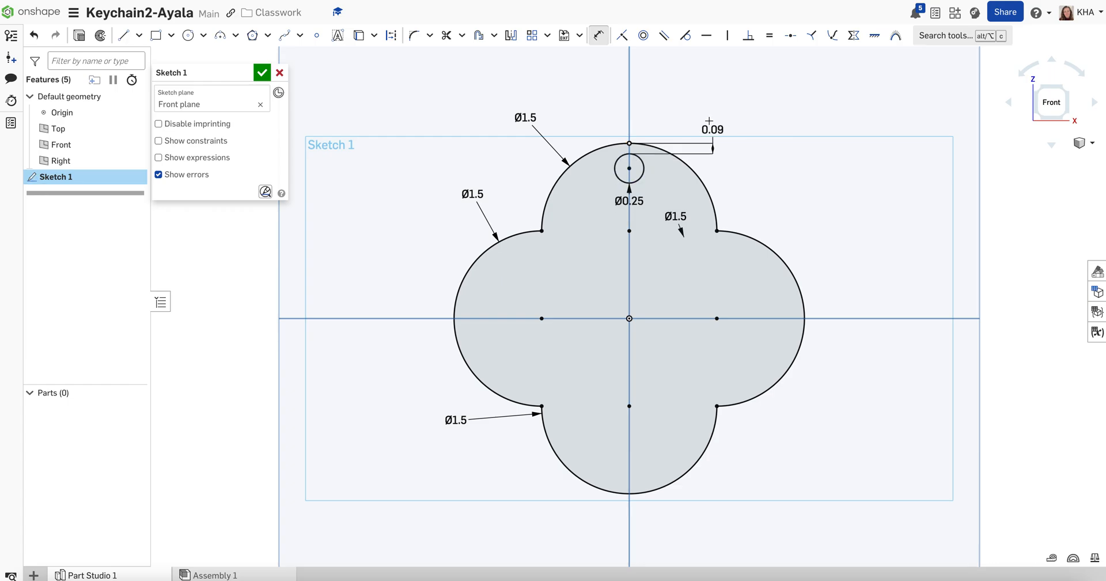
pyautogui.click(260, 73)
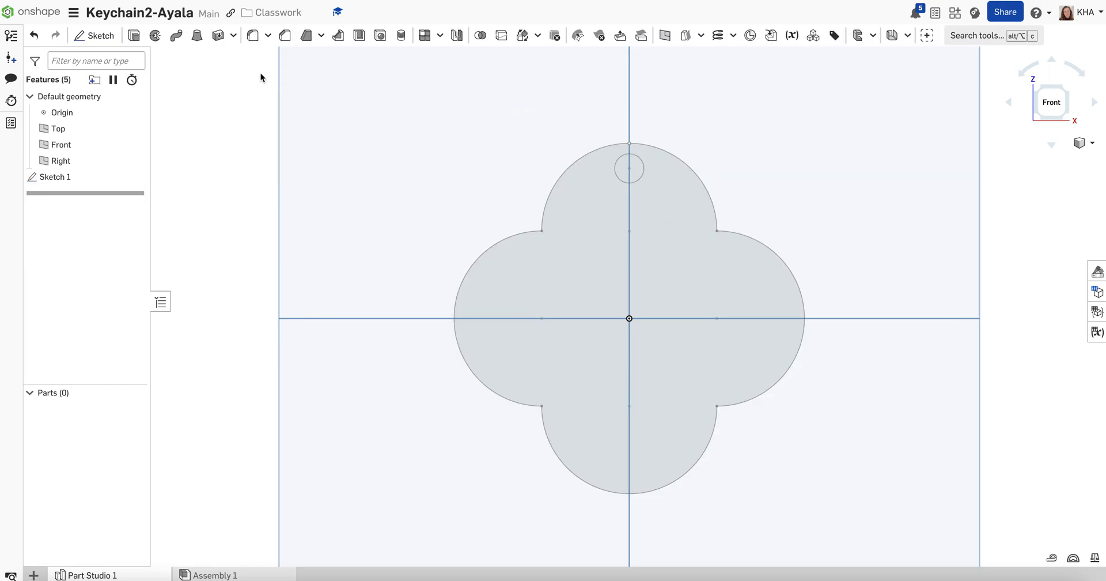
# - Extrude the four-lobed region, without the small hole, as a new solid to a blind depth of 0.25 in
pyautogui.click(1079, 142)
pyautogui.click(1073, 157)
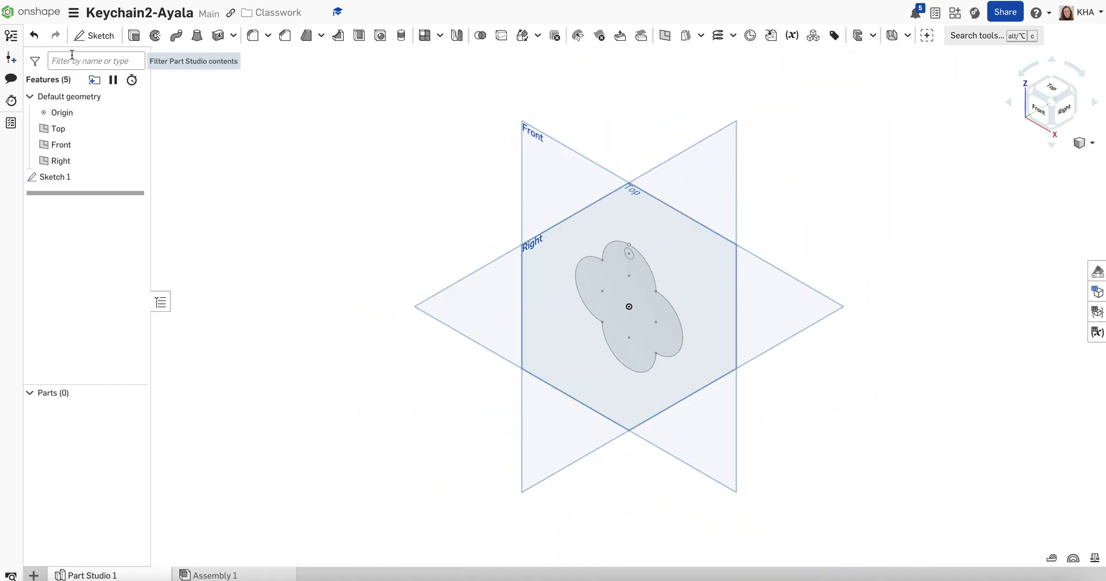
pyautogui.click(136, 35)
pyautogui.click(613, 275)
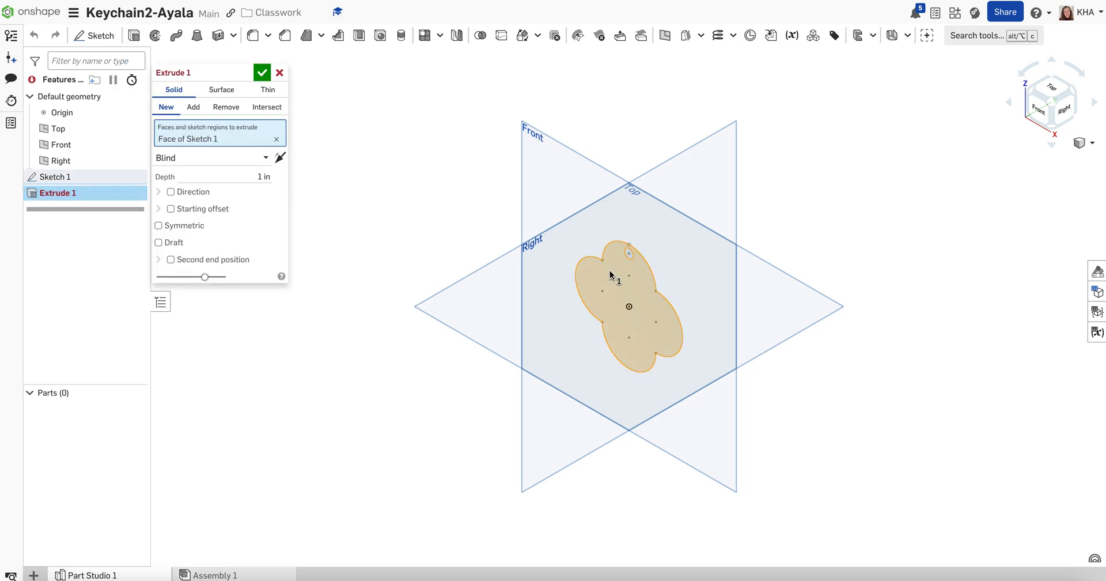
pyautogui.click(258, 173)
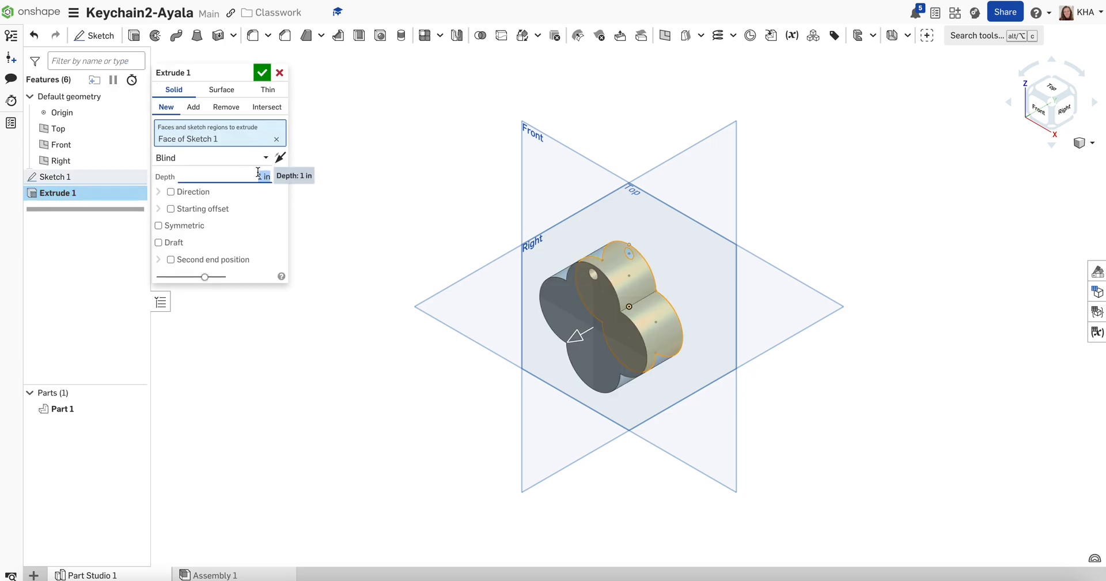
pyautogui.write('0.25')
pyautogui.press('Return')
pyautogui.click(262, 73)
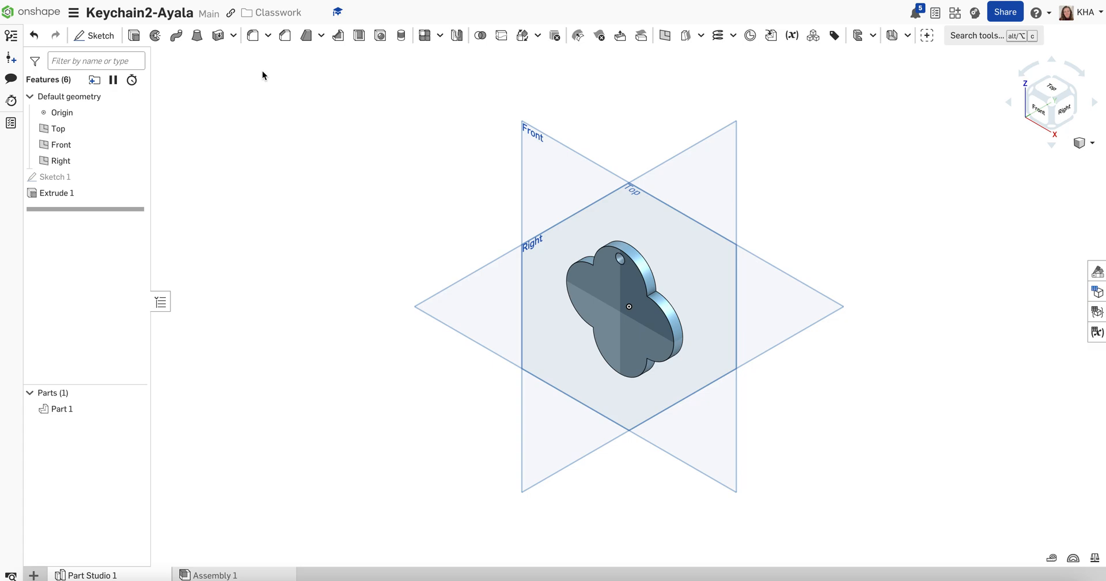
# - Start a sketch on the keychain's front face and draw a text box around the origin containing the designer's initials
pyautogui.click(101, 39)
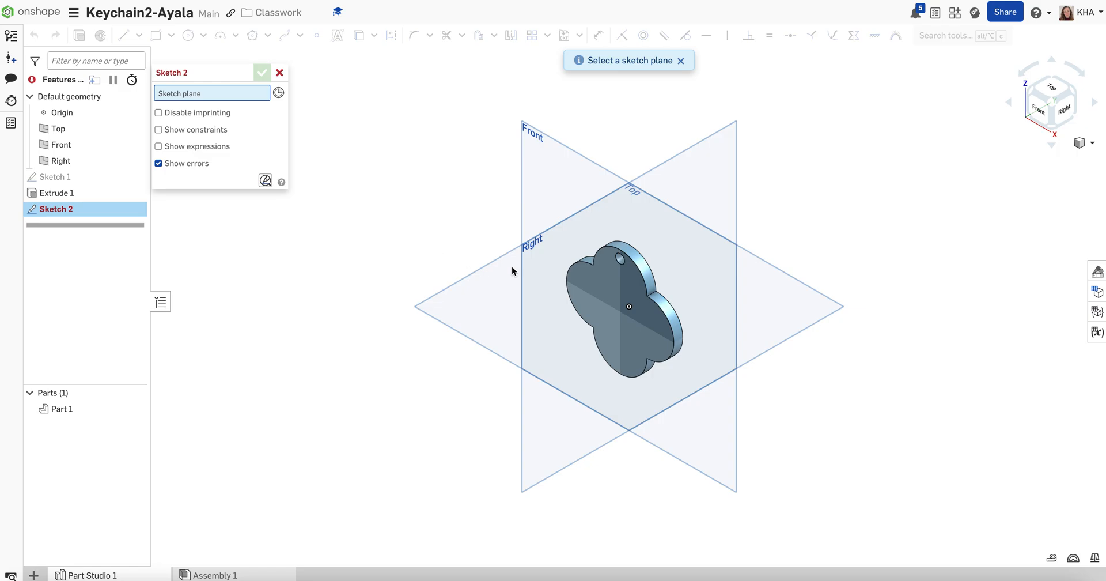
pyautogui.click(612, 291)
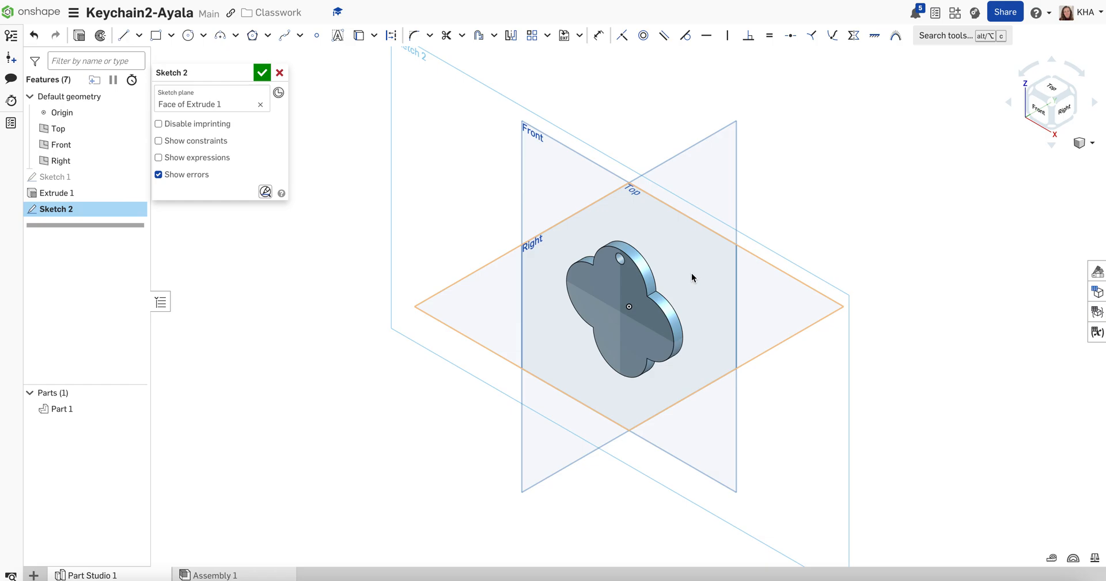
pyautogui.click(1039, 114)
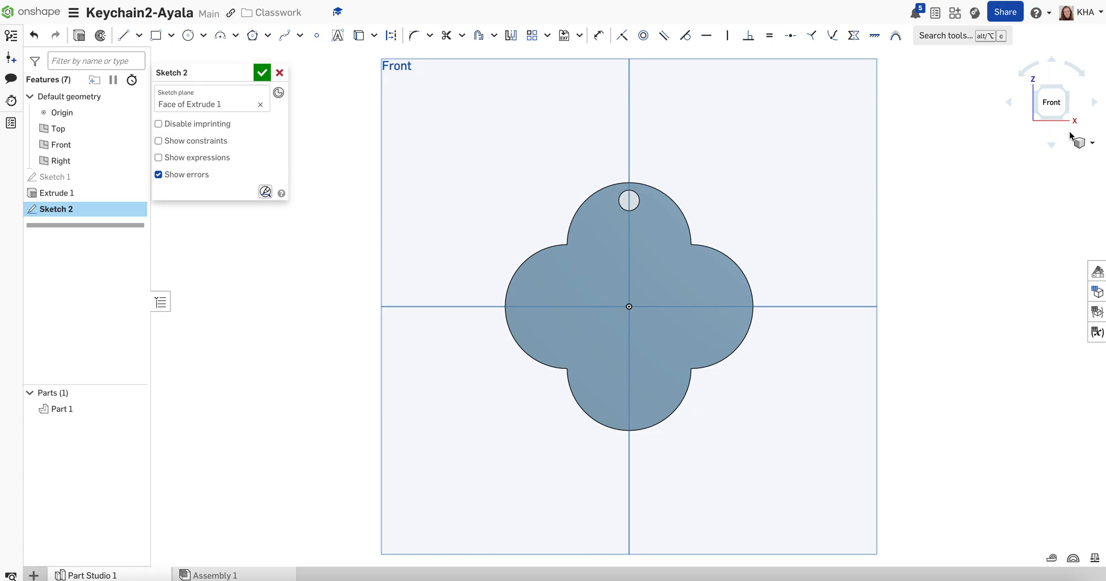
pyautogui.click(337, 36)
pyautogui.click(578, 284)
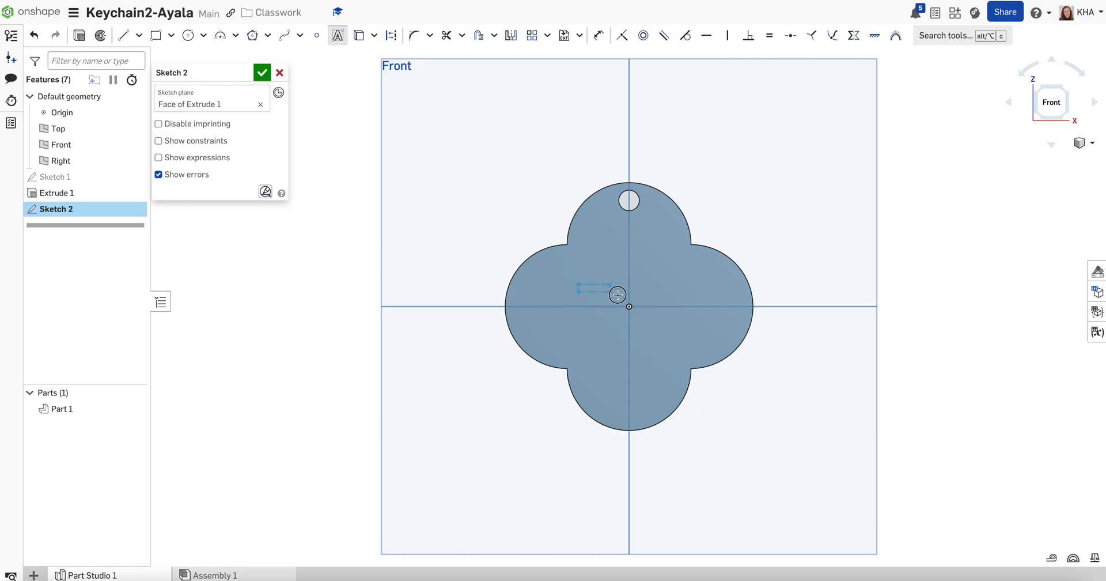
pyautogui.click(679, 329)
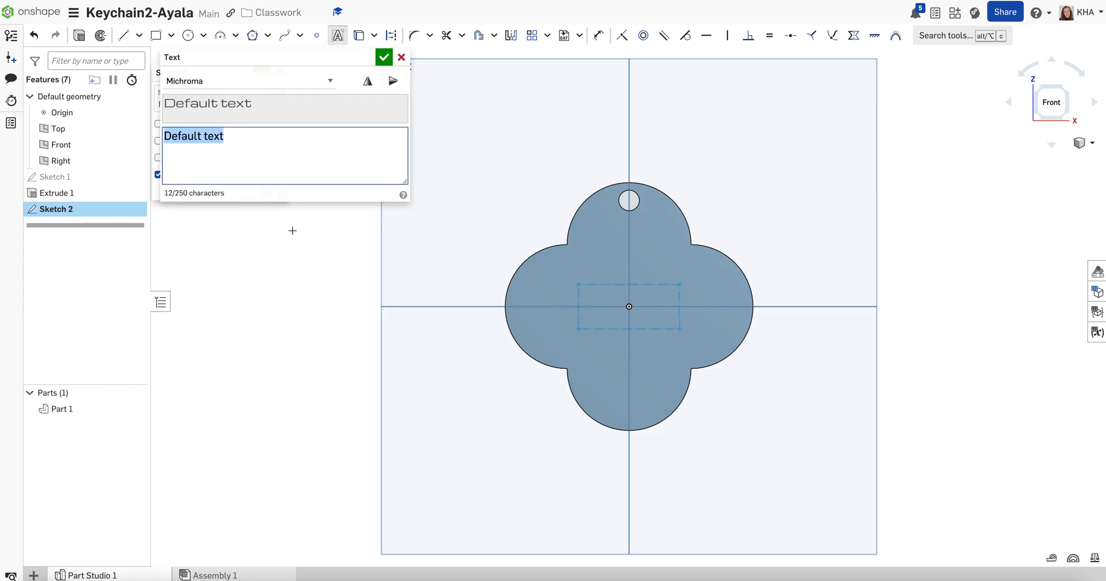
pyautogui.write('KHA')
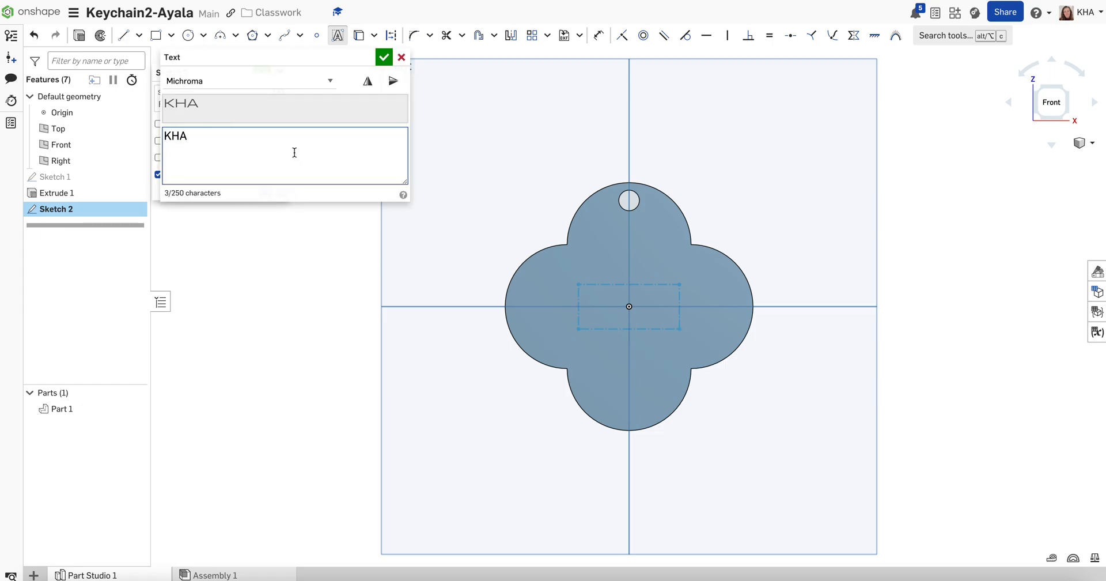
# - Try the Orbitron, Ropa Sans, Sofia Sans and Source Sans Pro fonts on the initials
pyautogui.click(324, 81)
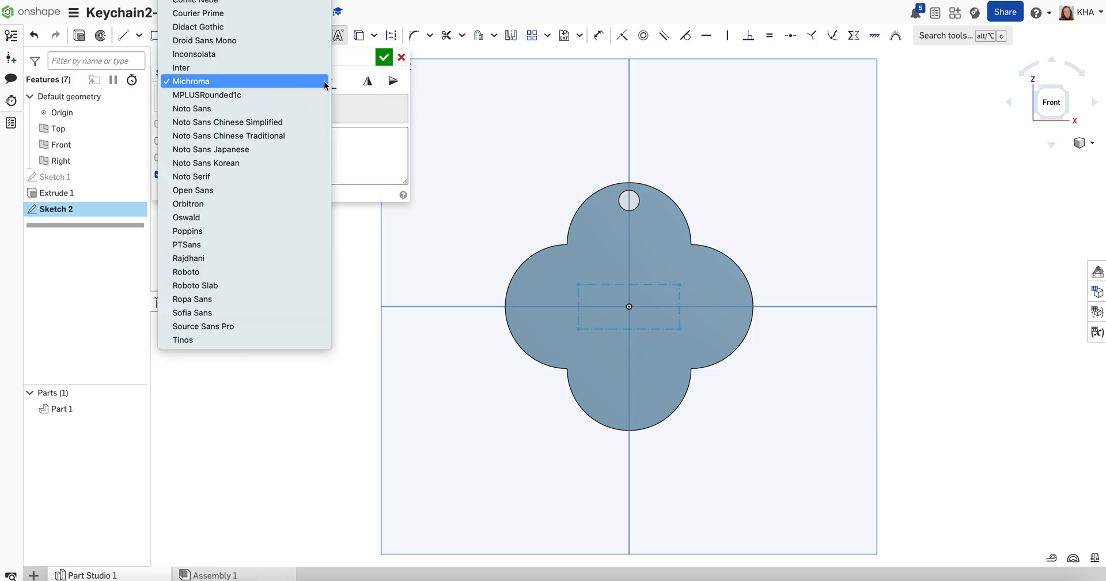
pyautogui.click(254, 202)
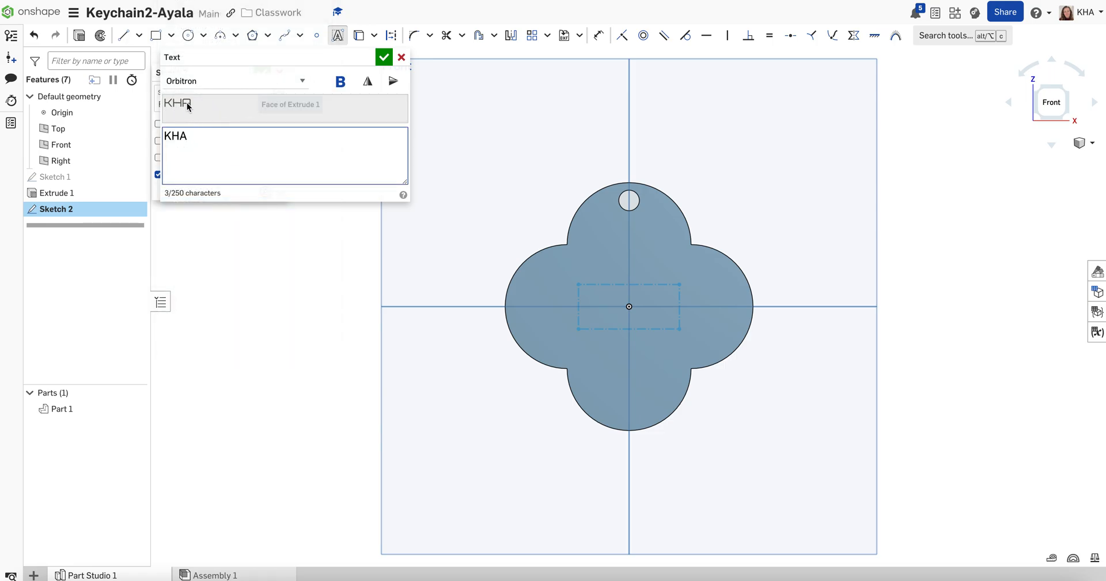
pyautogui.click(300, 82)
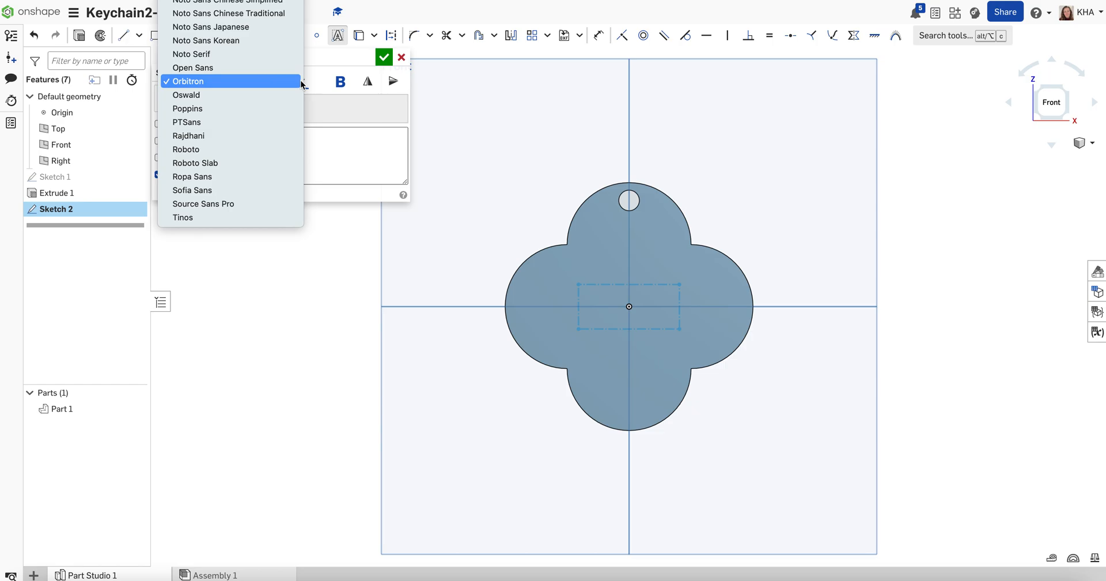
pyautogui.click(271, 179)
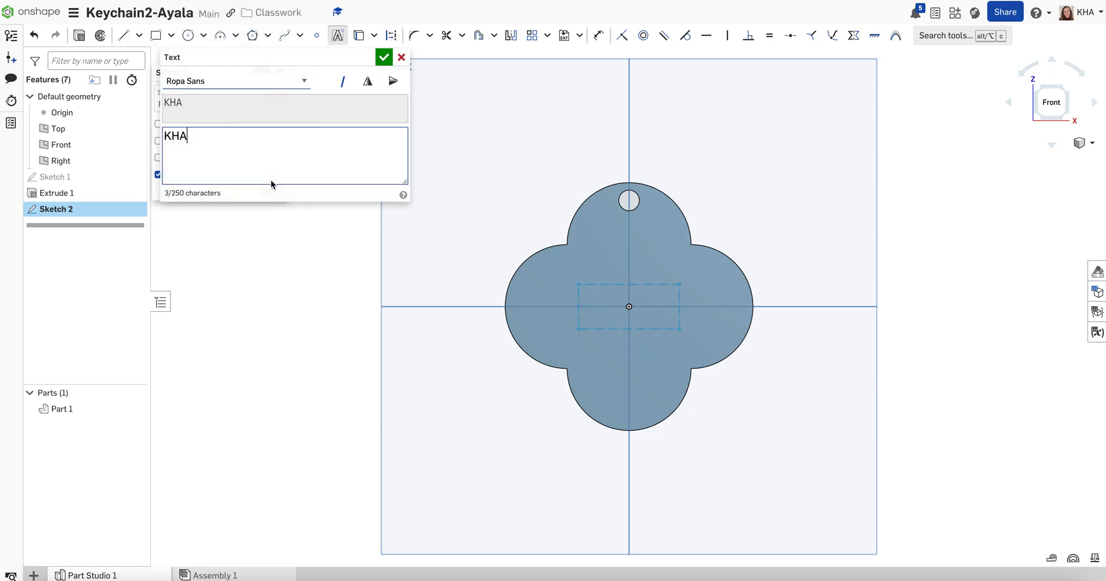
pyautogui.click(302, 80)
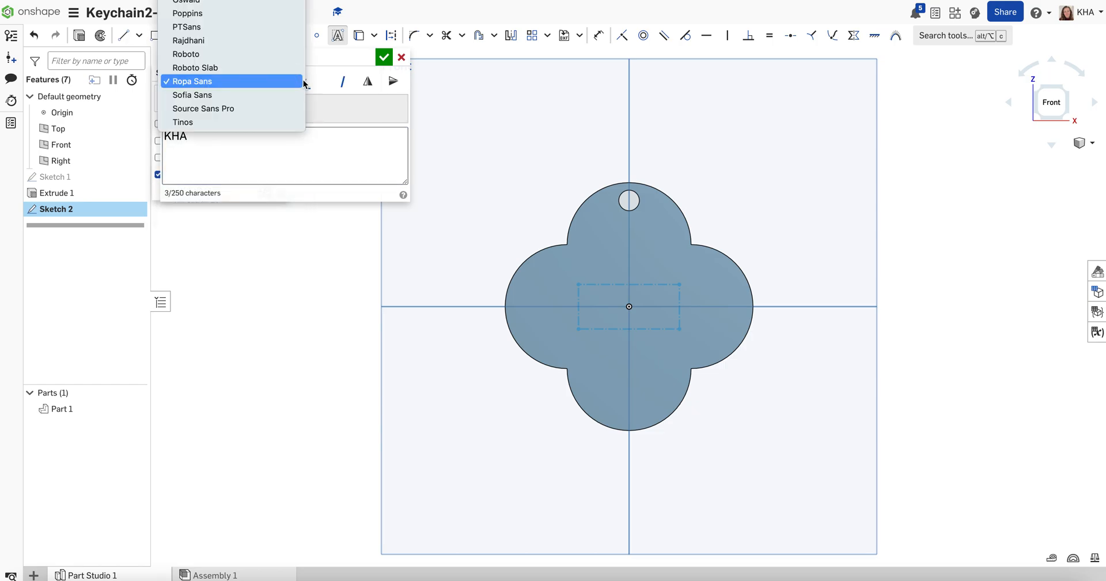
pyautogui.click(282, 94)
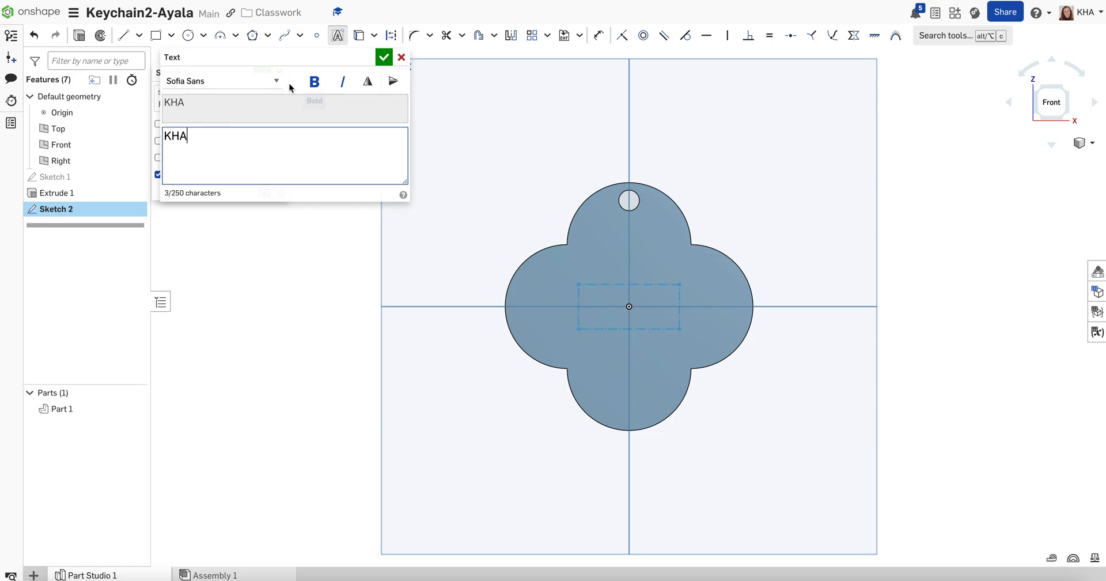
pyautogui.click(278, 84)
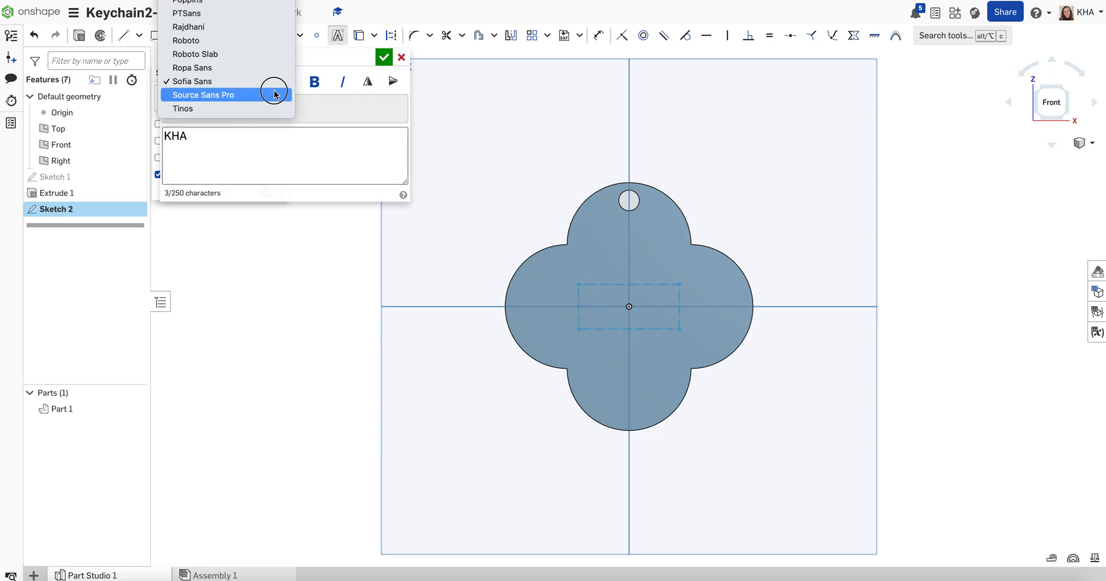
pyautogui.click(274, 94)
# - Set the font of the initials to Tinos and insert the text into the sketch
pyautogui.click(281, 86)
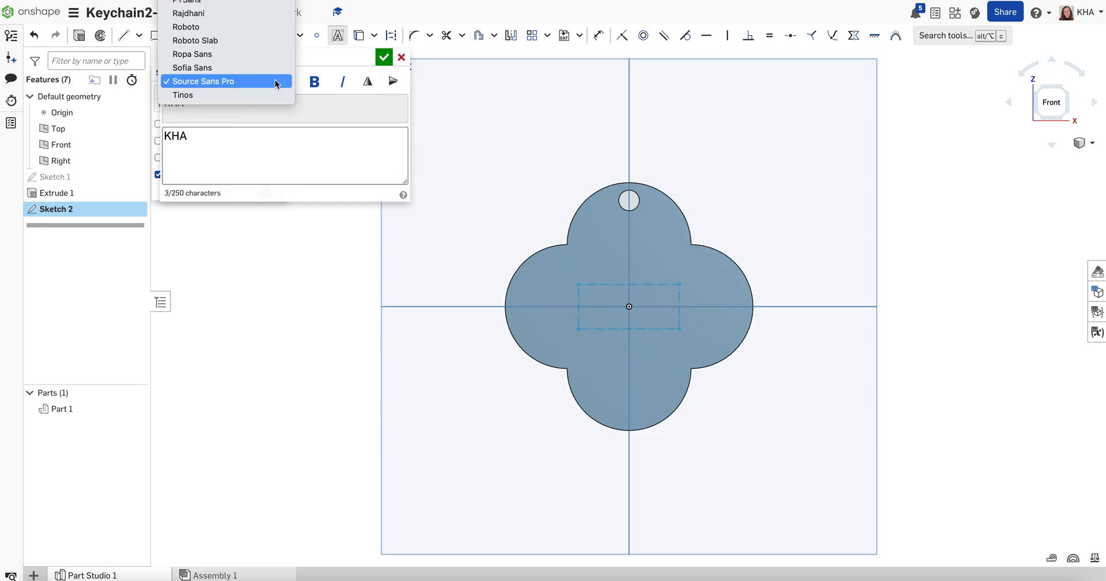
pyautogui.click(271, 95)
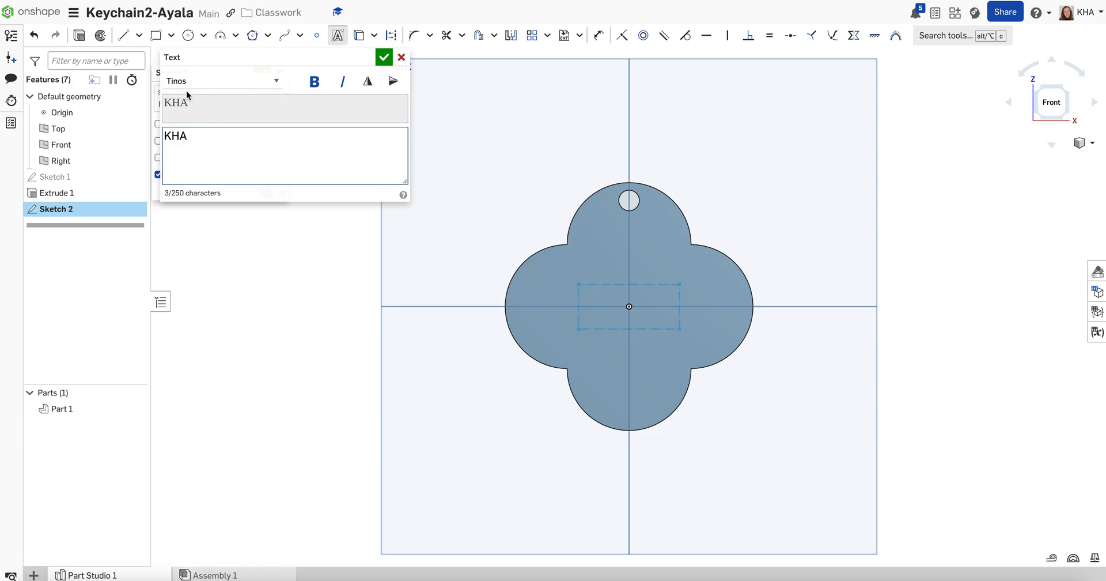
pyautogui.click(384, 62)
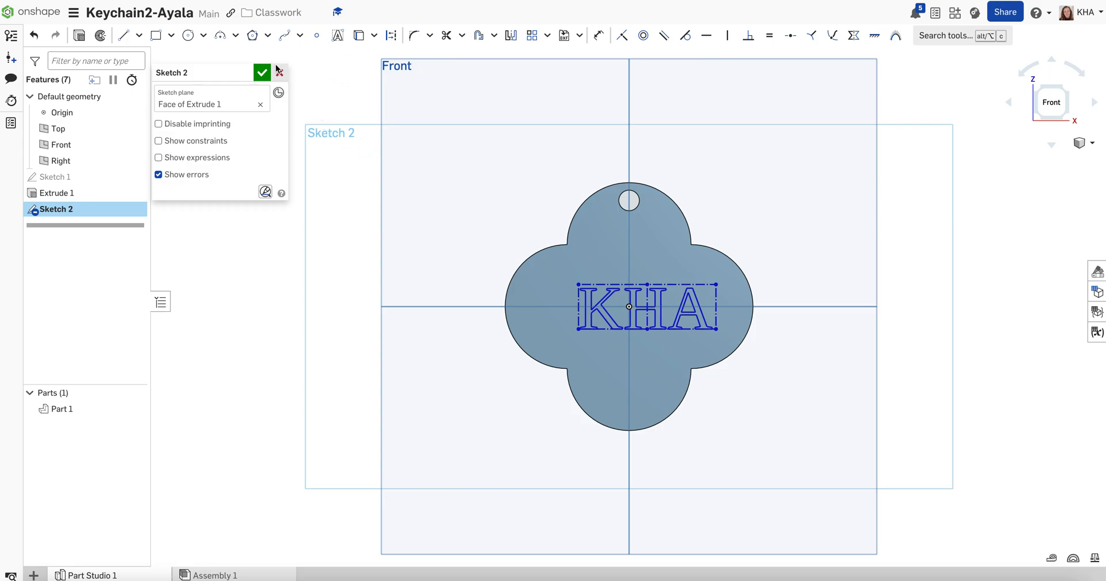
# - Dimension the width of the initials' text box between its two vertical edges as 2 in
pyautogui.click(599, 35)
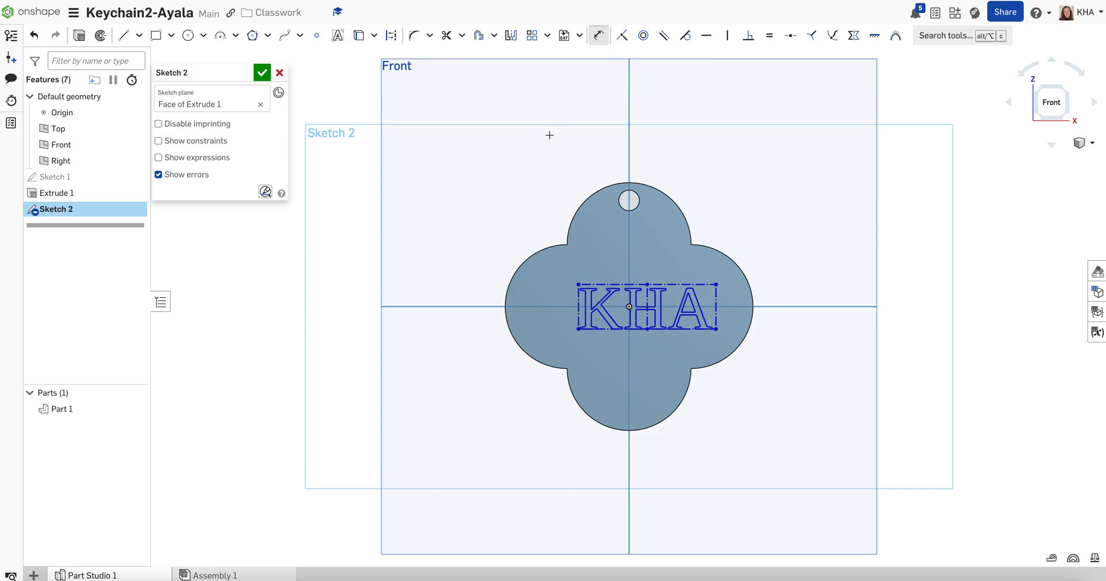
pyautogui.press('d')
pyautogui.click(579, 314)
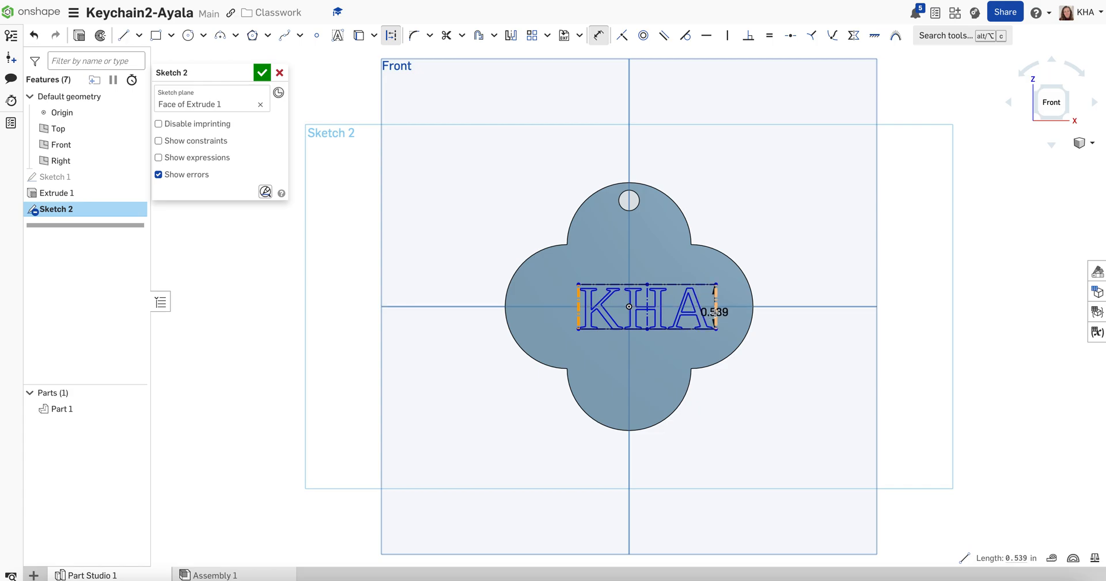
pyautogui.click(715, 311)
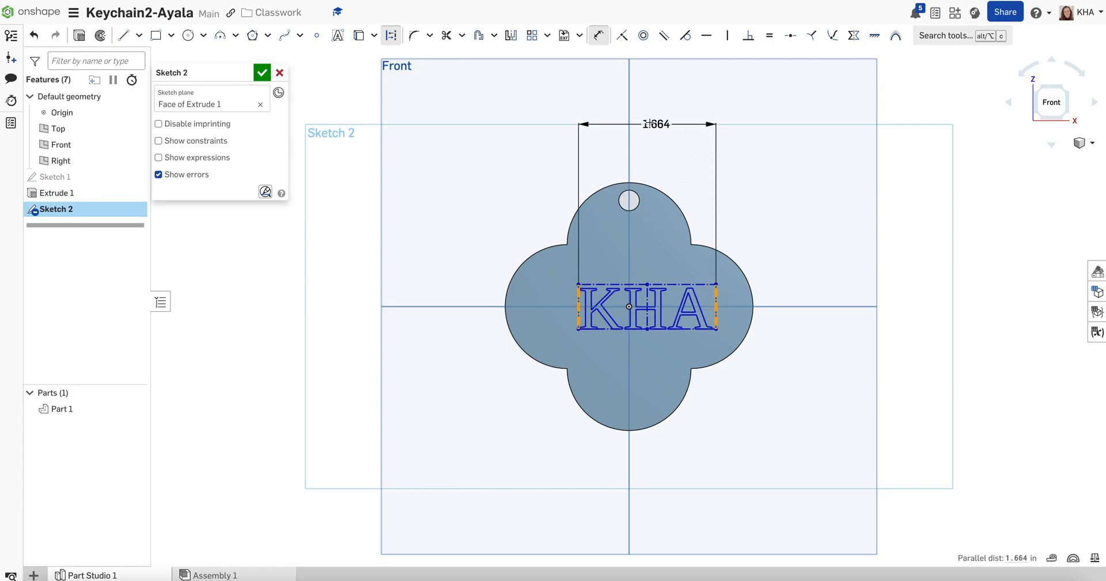
pyautogui.click(653, 149)
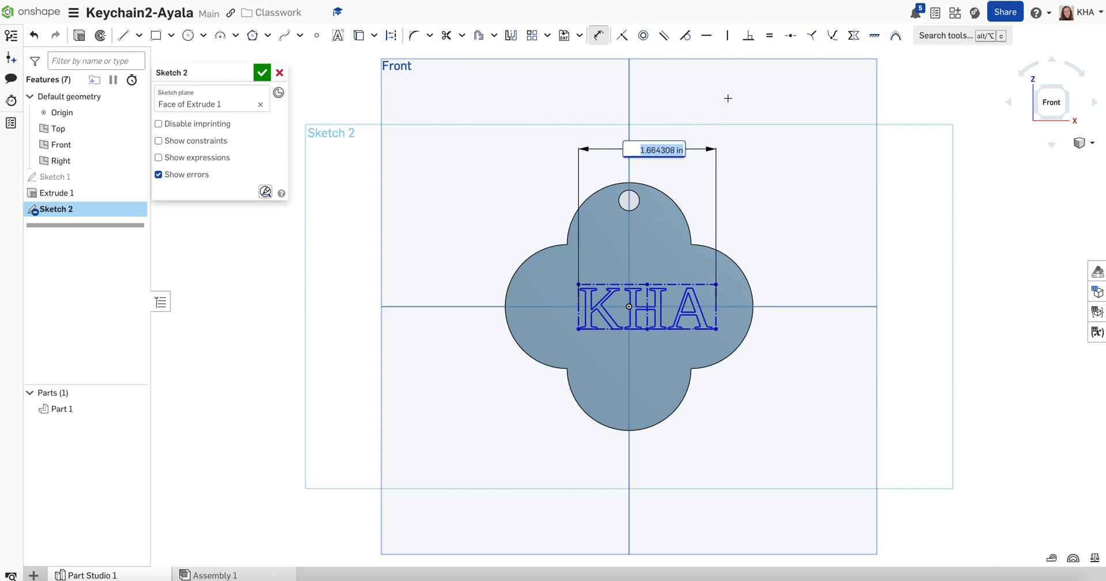
pyautogui.write('1')
pyautogui.press('BackSpace')
pyautogui.press('BackSpace')
pyautogui.press('Return')
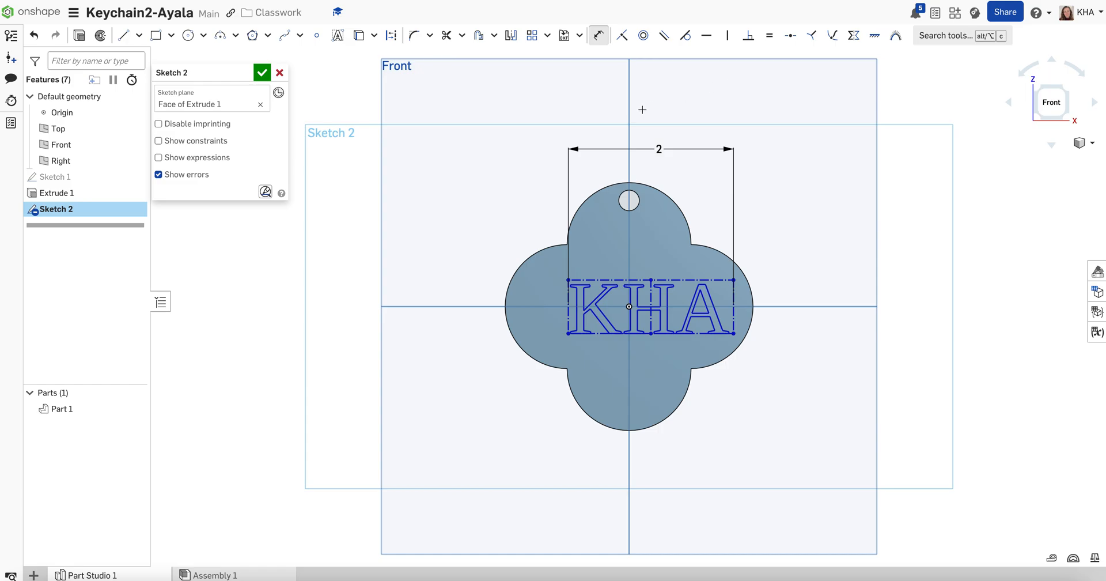
# - Dimension the text box's left edge 1 in from the Right plane to centre the initials horizontally
pyautogui.press('d')
pyautogui.click(569, 295)
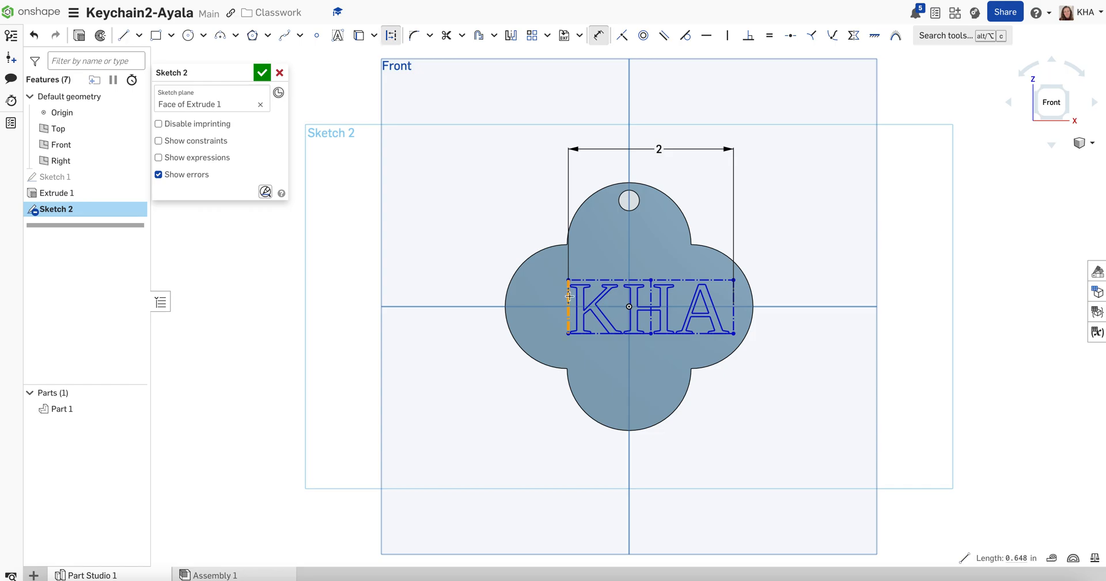
pyautogui.click(628, 251)
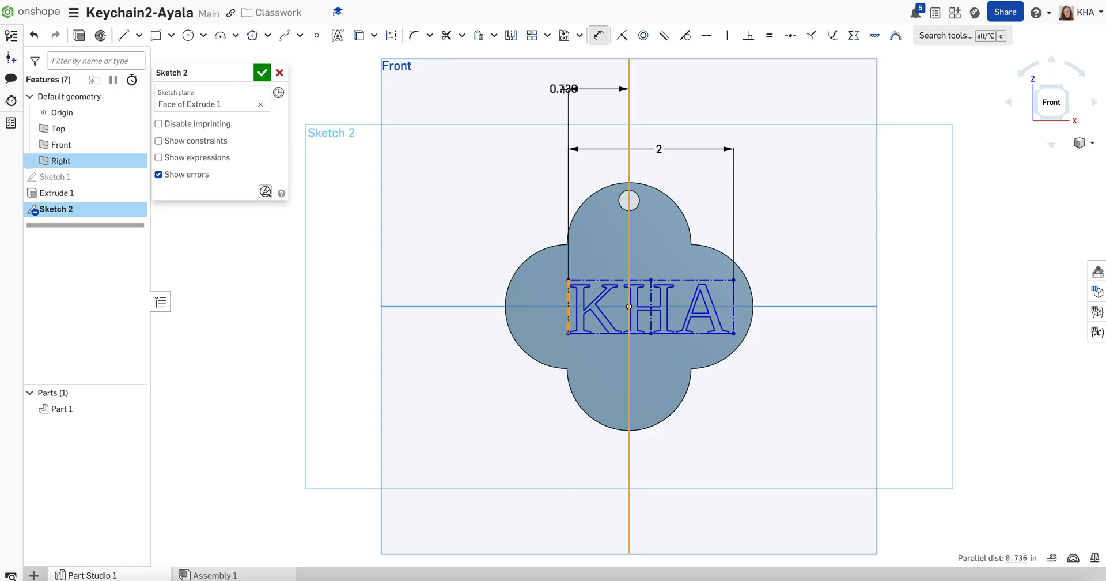
pyautogui.click(600, 116)
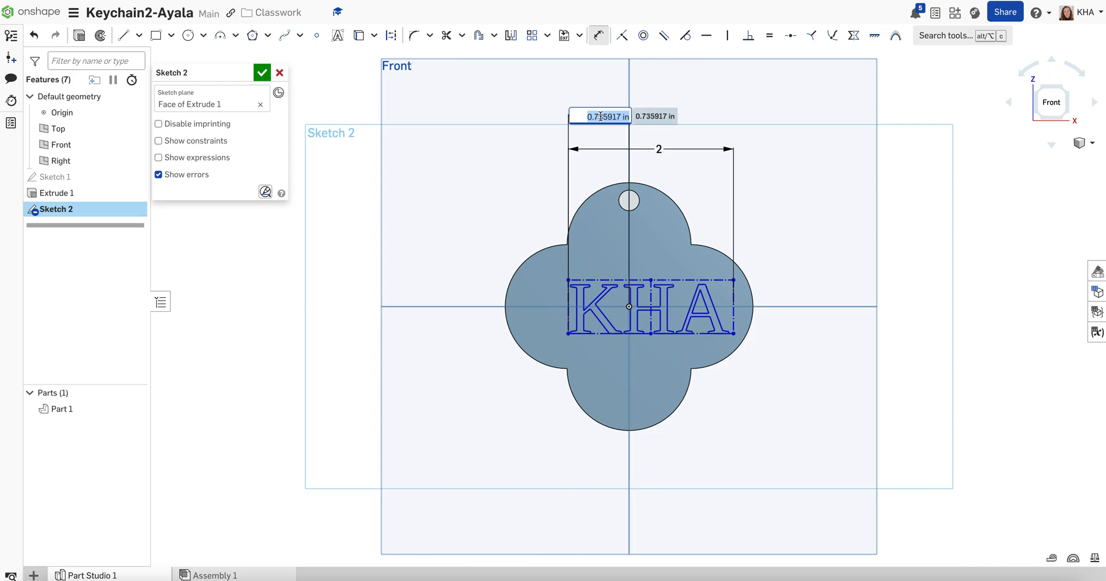
pyautogui.write('1')
pyautogui.press('Return')
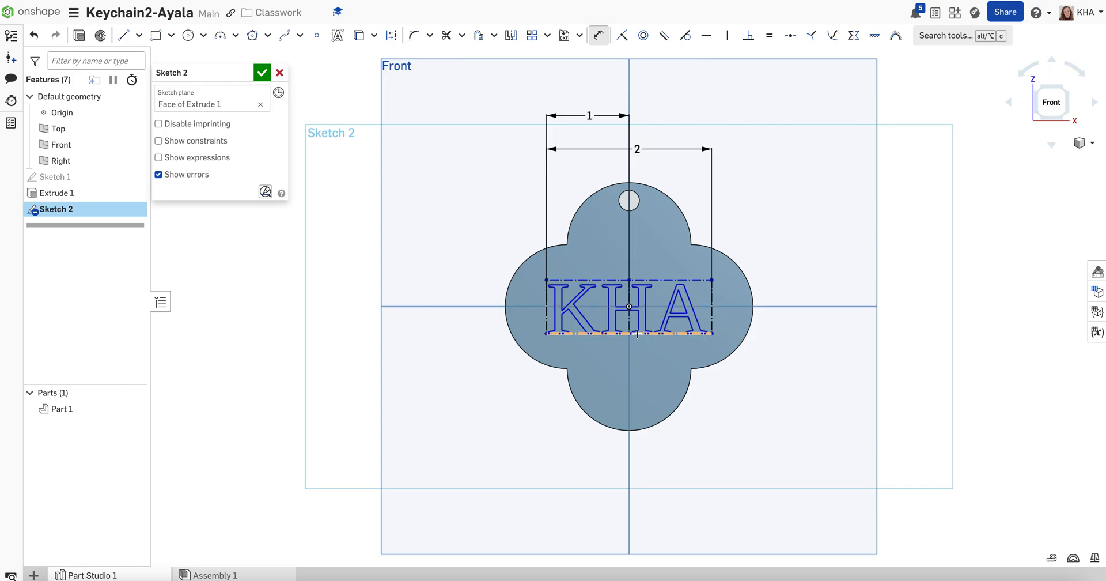
# - Dimension the text box's lower edge from the Top plane, keeping the proposed value, and finish the sketch
pyautogui.press('d')
pyautogui.click(696, 333)
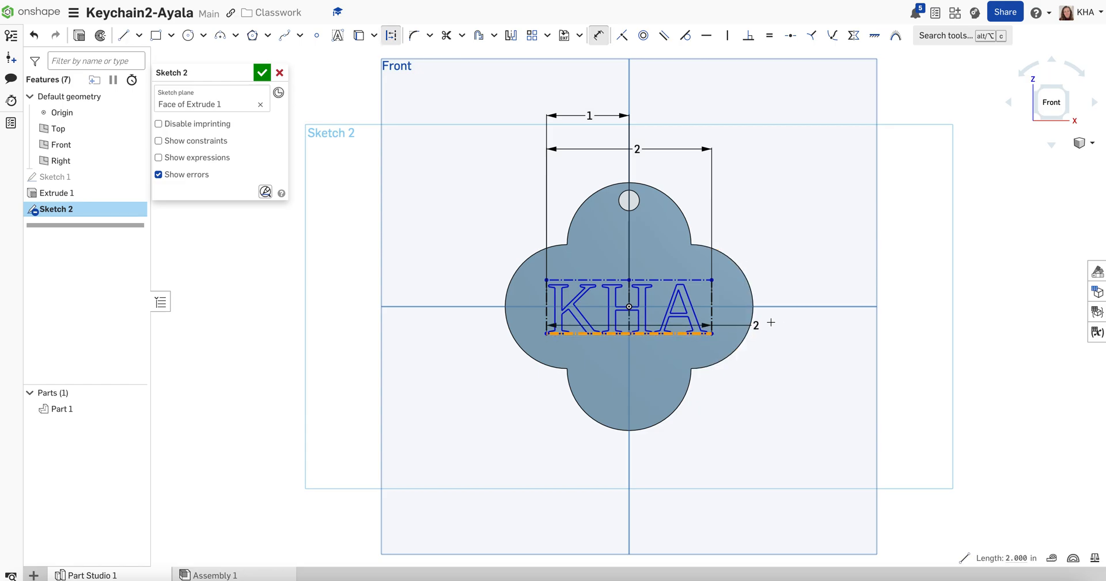
pyautogui.click(801, 305)
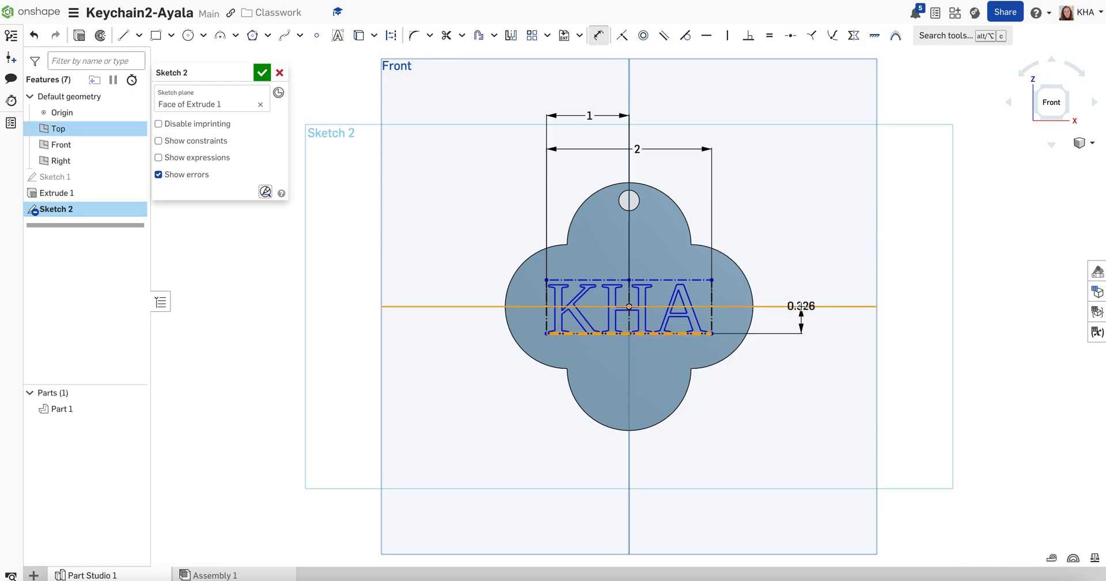
pyautogui.click(800, 354)
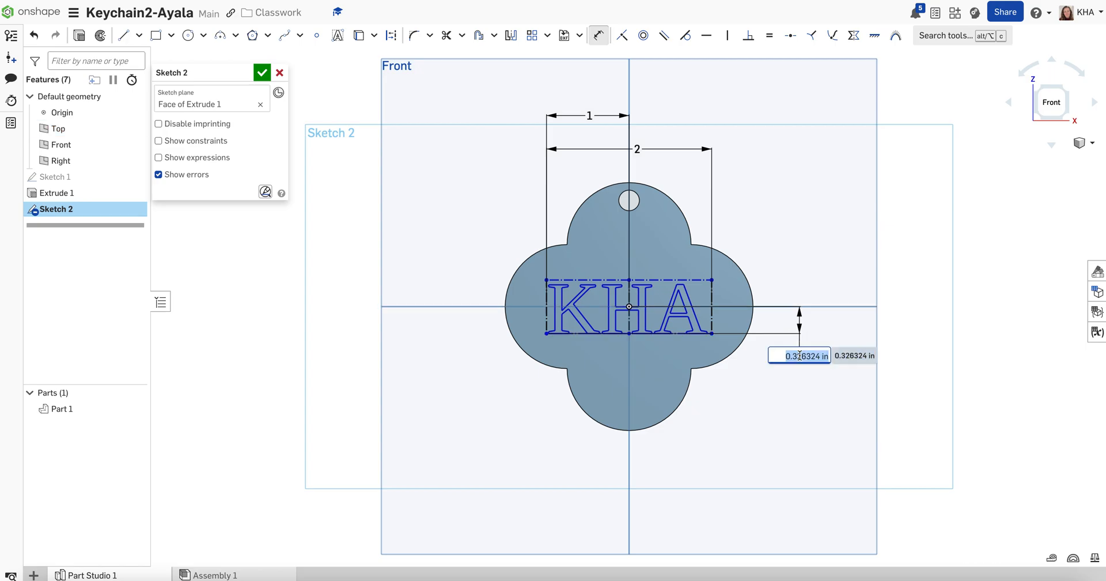
pyautogui.press('Return')
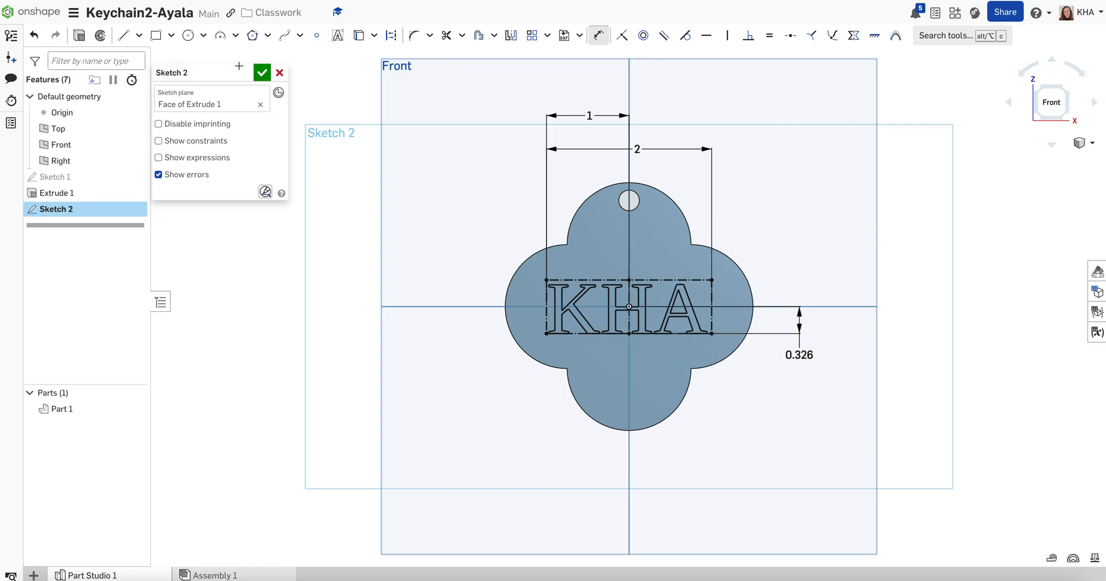
pyautogui.click(262, 72)
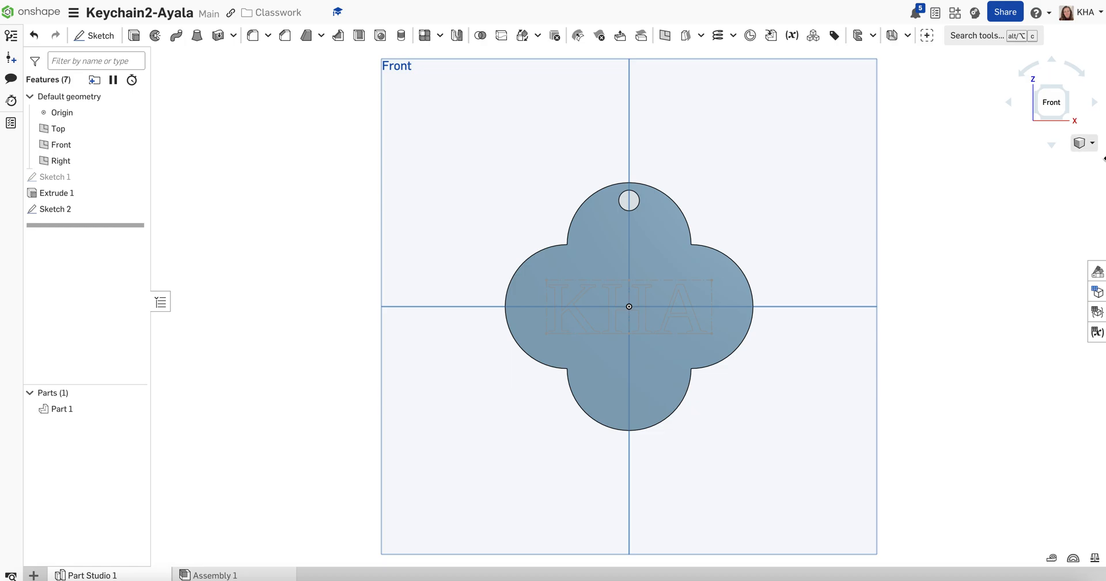
# - In an isometric view, extrude the initials from the front face as a shallow blind Add merged with the keychain body
pyautogui.click(1087, 142)
pyautogui.click(1074, 157)
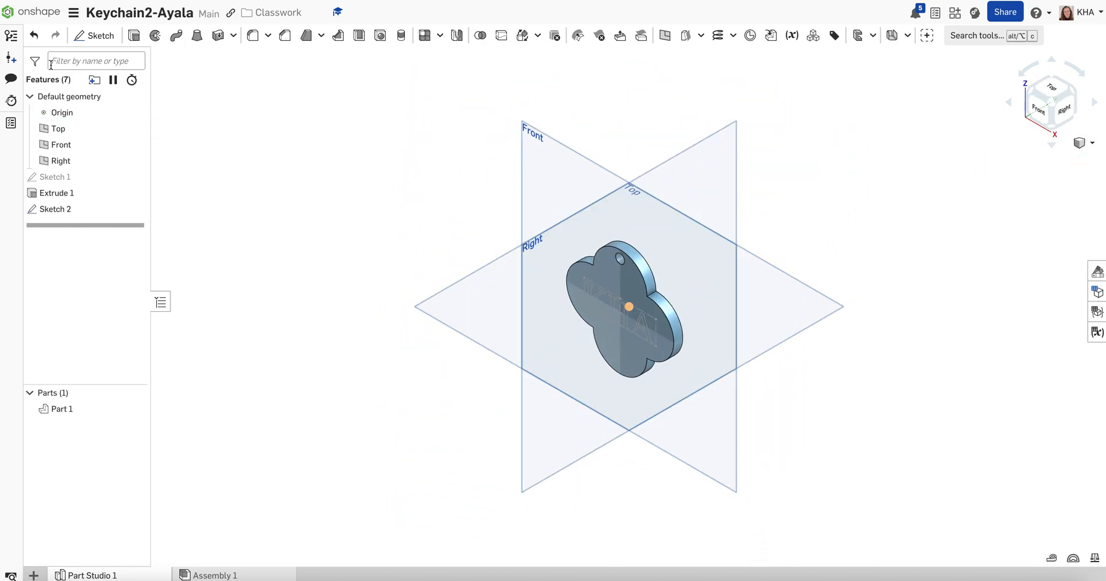
pyautogui.click(133, 35)
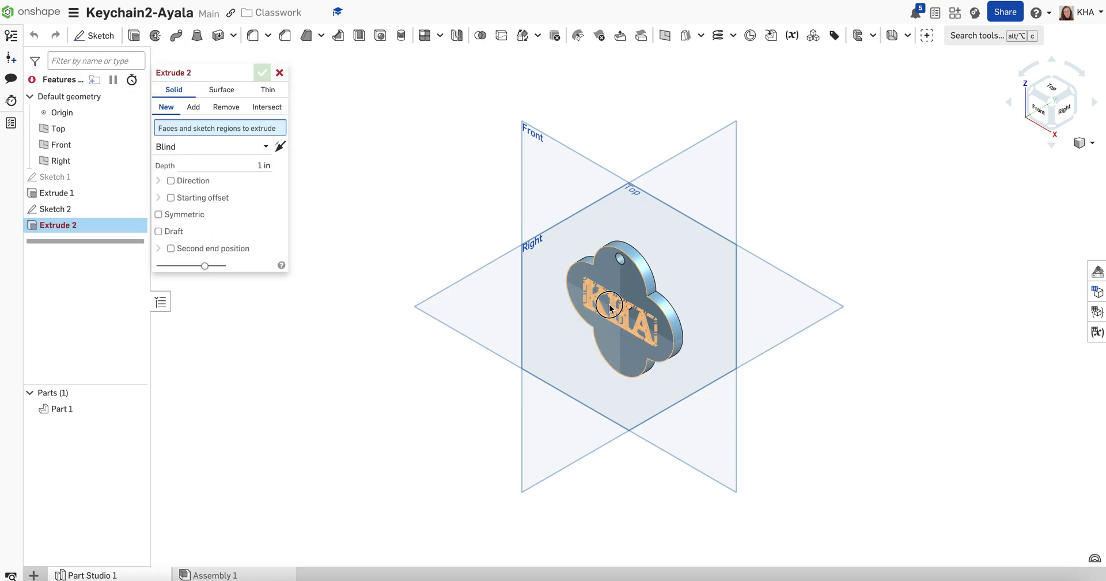
pyautogui.click(610, 307)
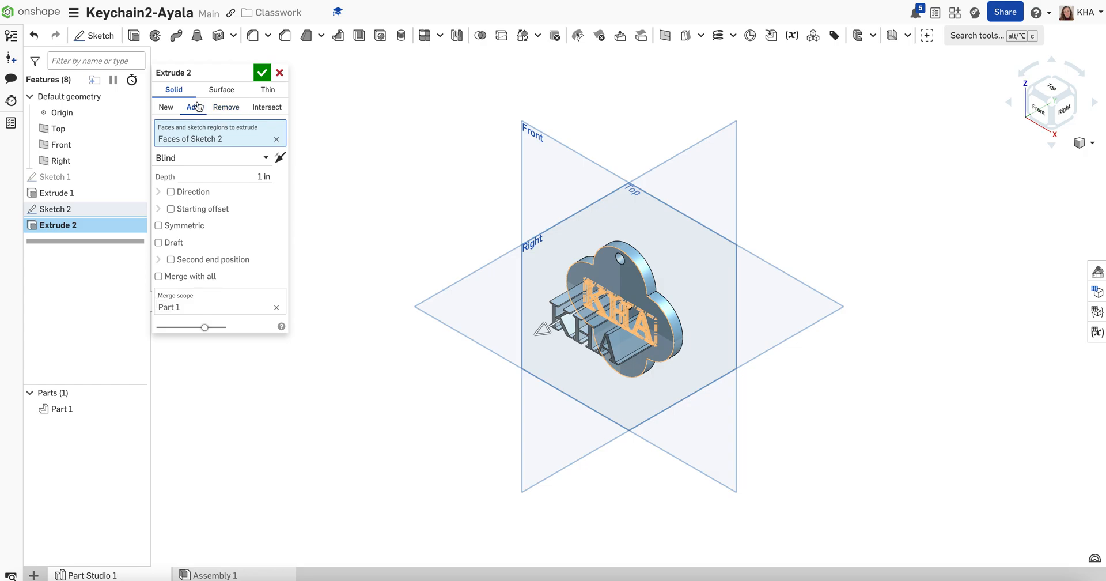
pyautogui.click(265, 177)
pyautogui.press('BackSpace')
pyautogui.press('Return')
pyautogui.click(262, 73)
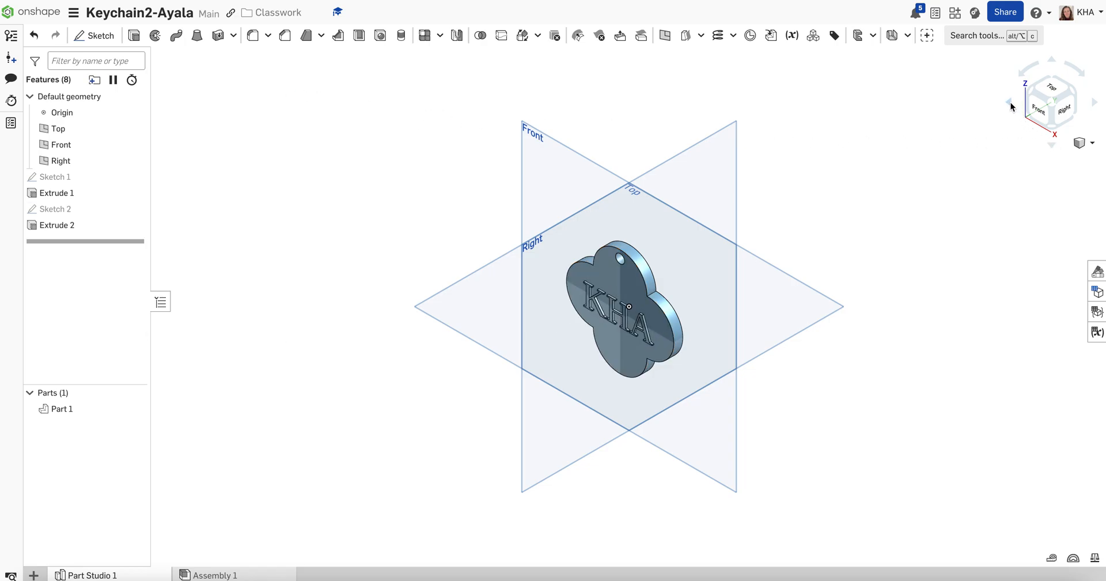
pyautogui.click(1010, 107)
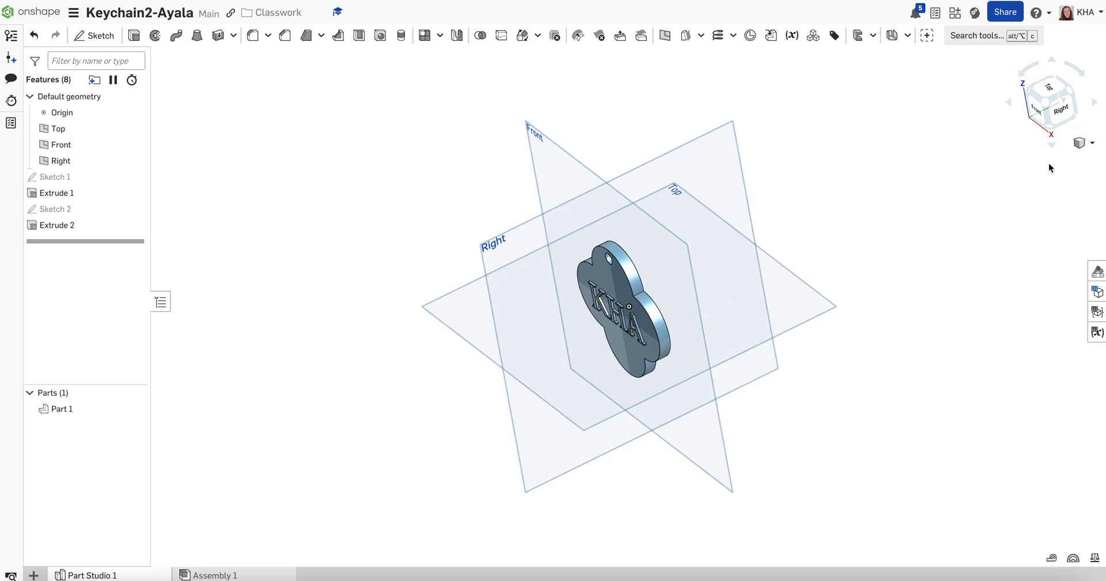
pyautogui.click(1093, 104)
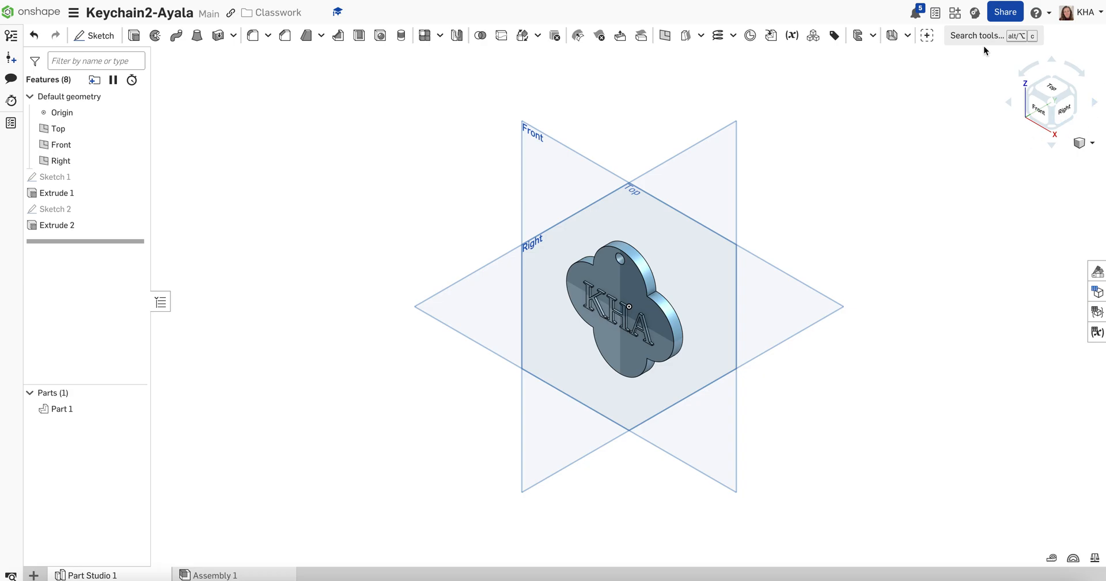
# - In the document's share settings, enter the recipient's name and set the access to Can view with Copy and Export allowed
pyautogui.click(1003, 13)
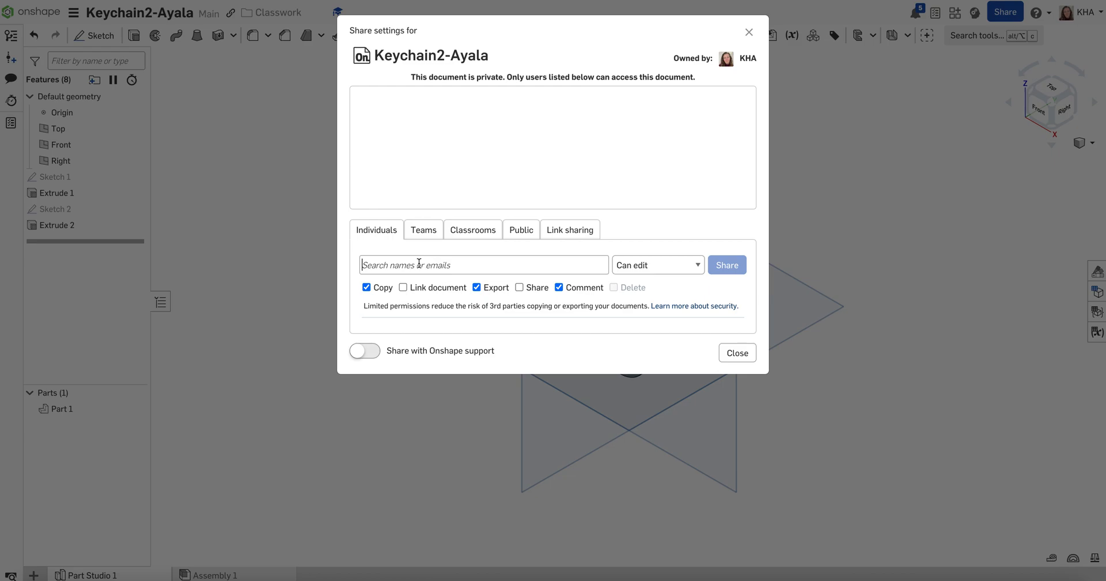
pyautogui.write('ayala')
pyautogui.click(644, 269)
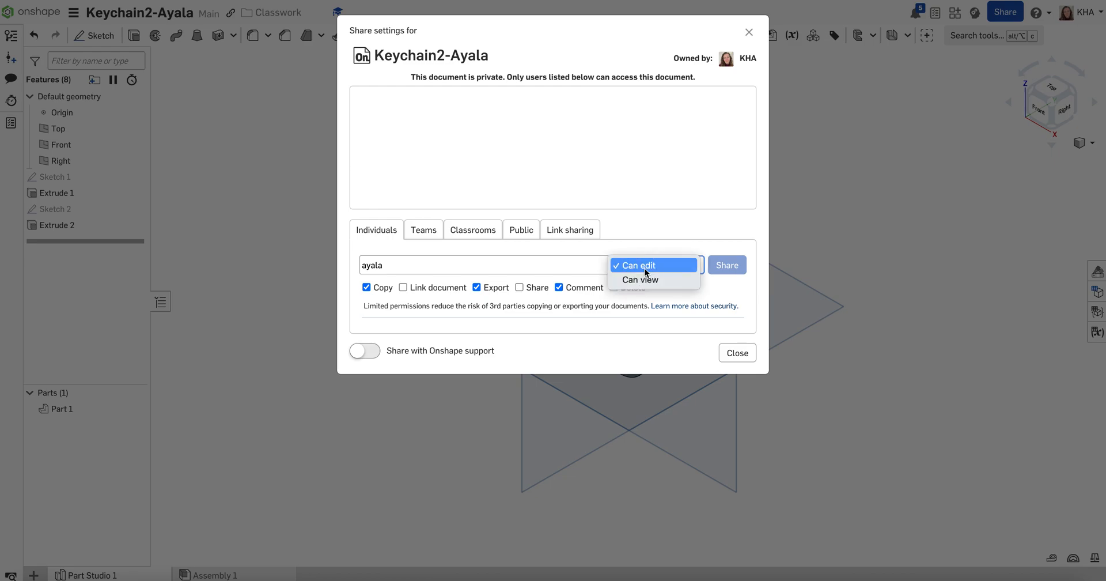
pyautogui.click(646, 279)
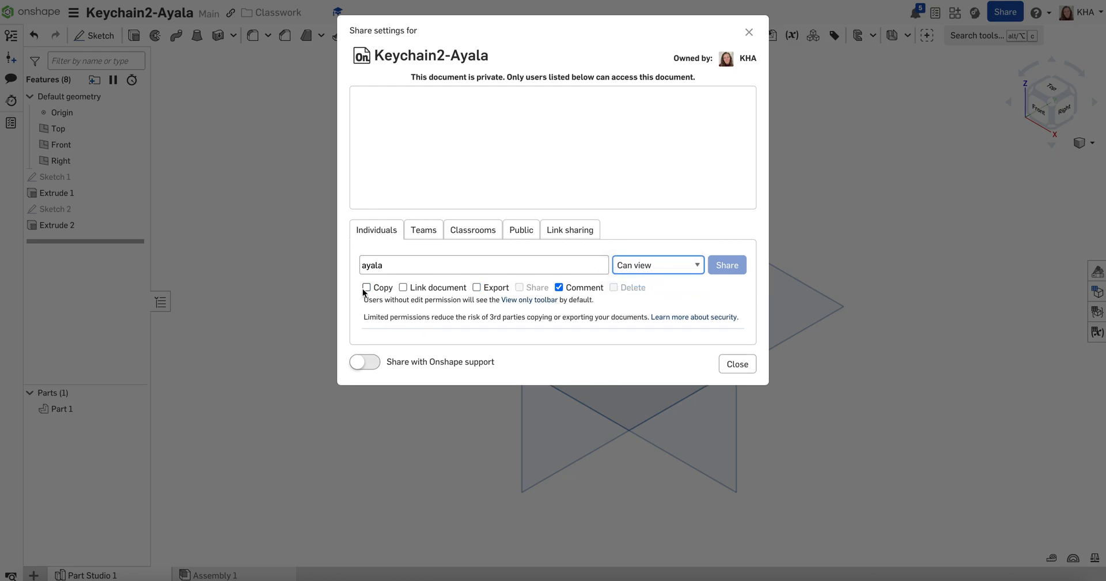
pyautogui.click(476, 287)
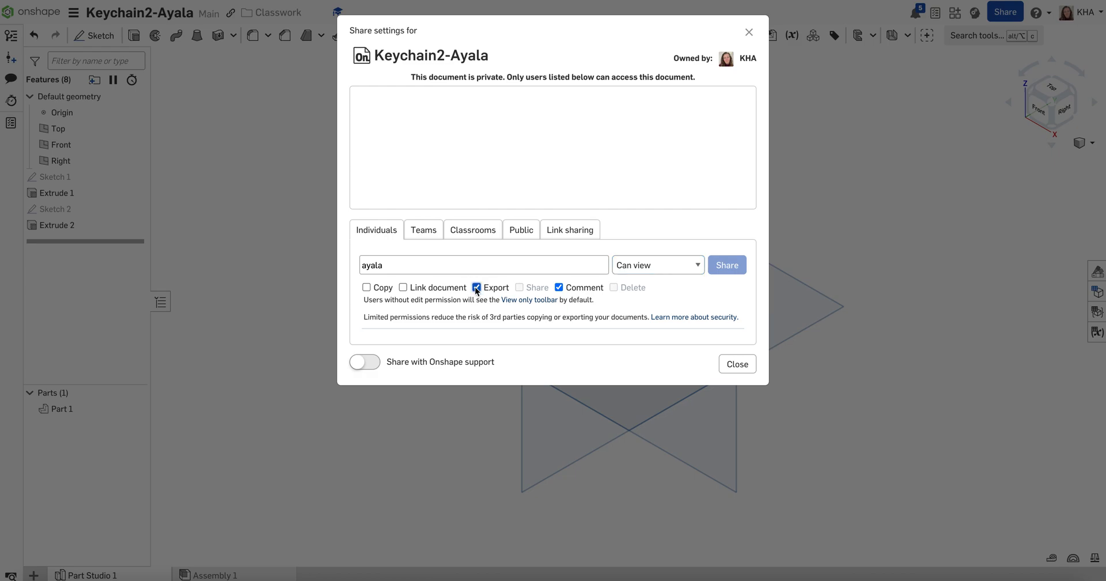
pyautogui.click(366, 287)
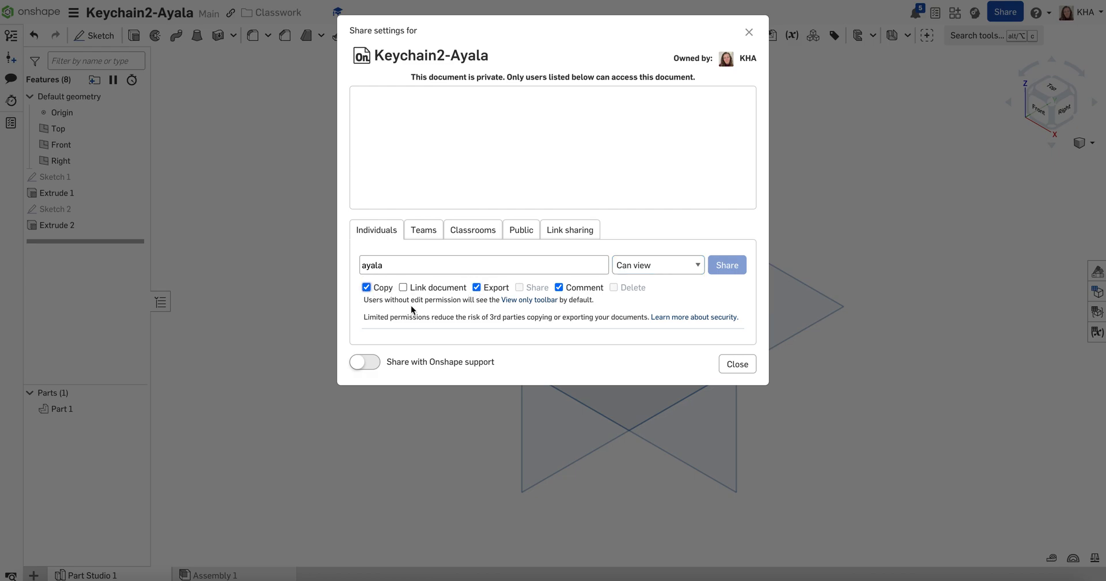